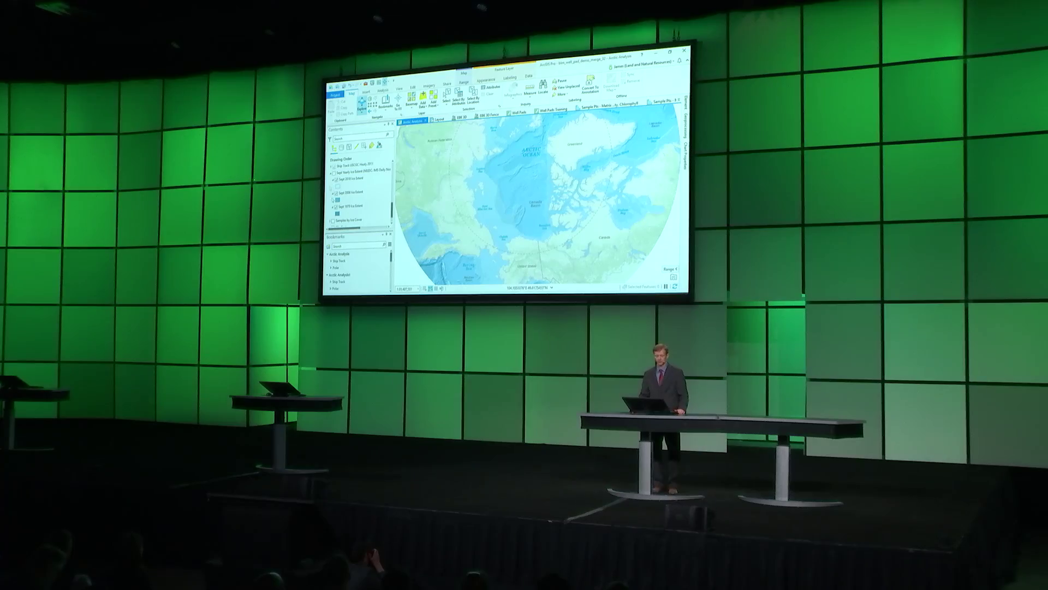
# Turn on the Sept Yearly Ice Extent group to draw the 1979, 2006 and 2018 ice extents
pyautogui.click(333, 172)
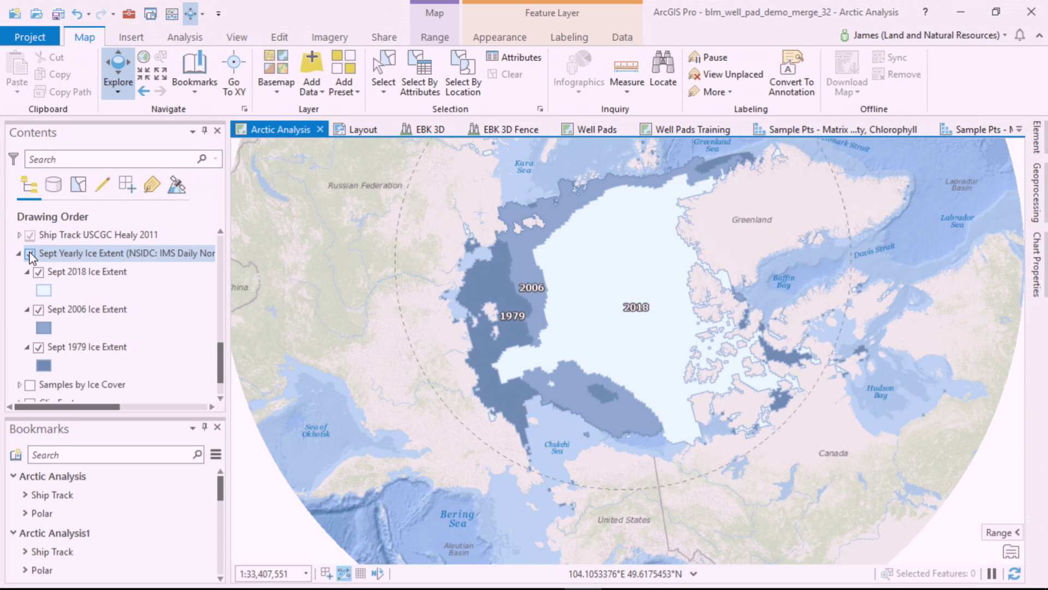
# Zoom to the Ship Track bookmark, check the track and station pop-ups, then close them
pyautogui.click(46, 498)
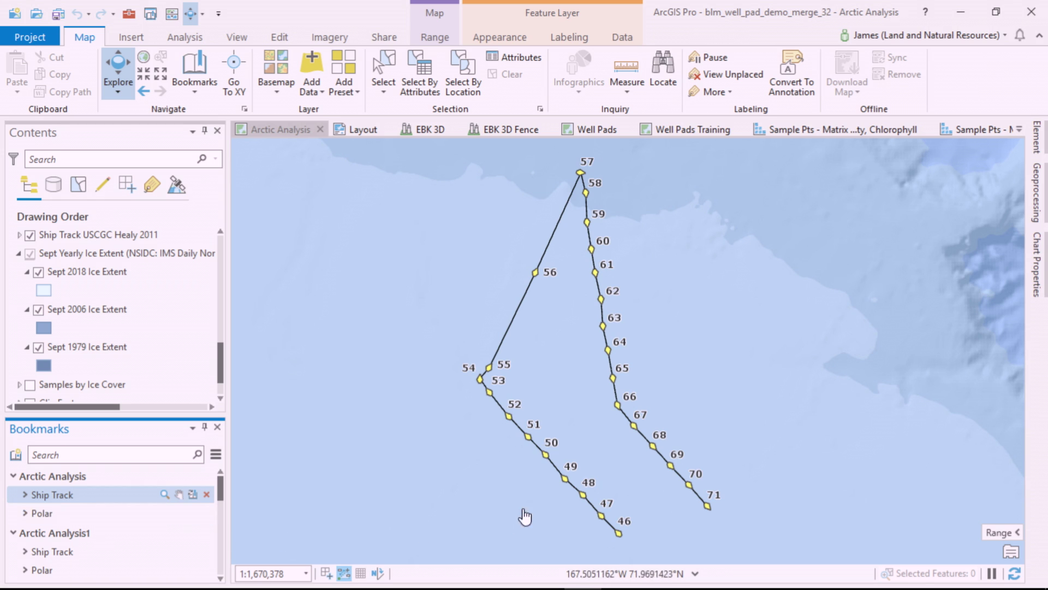
pyautogui.click(535, 449)
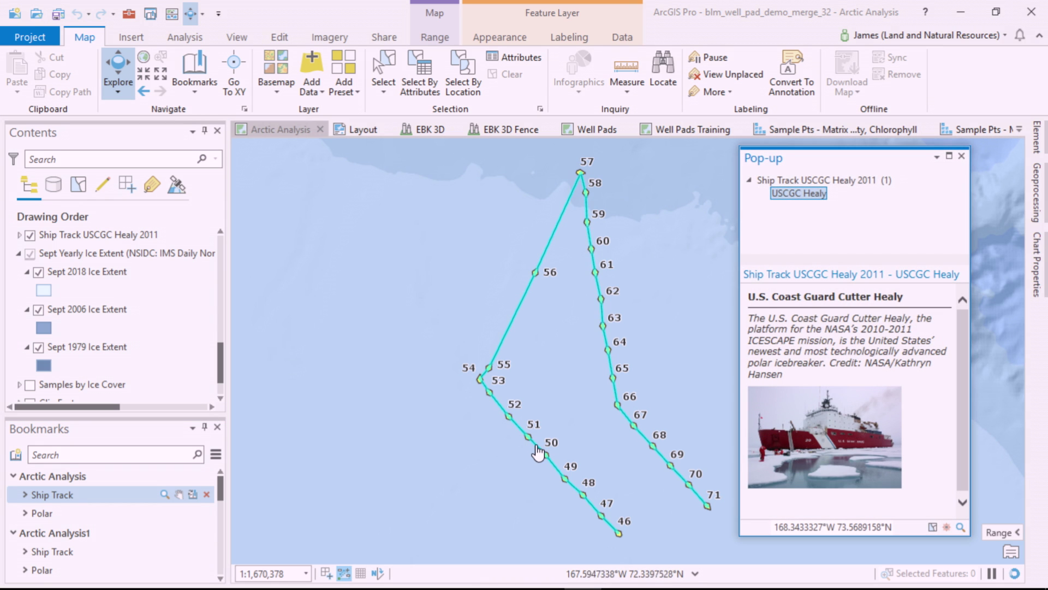
pyautogui.click(529, 443)
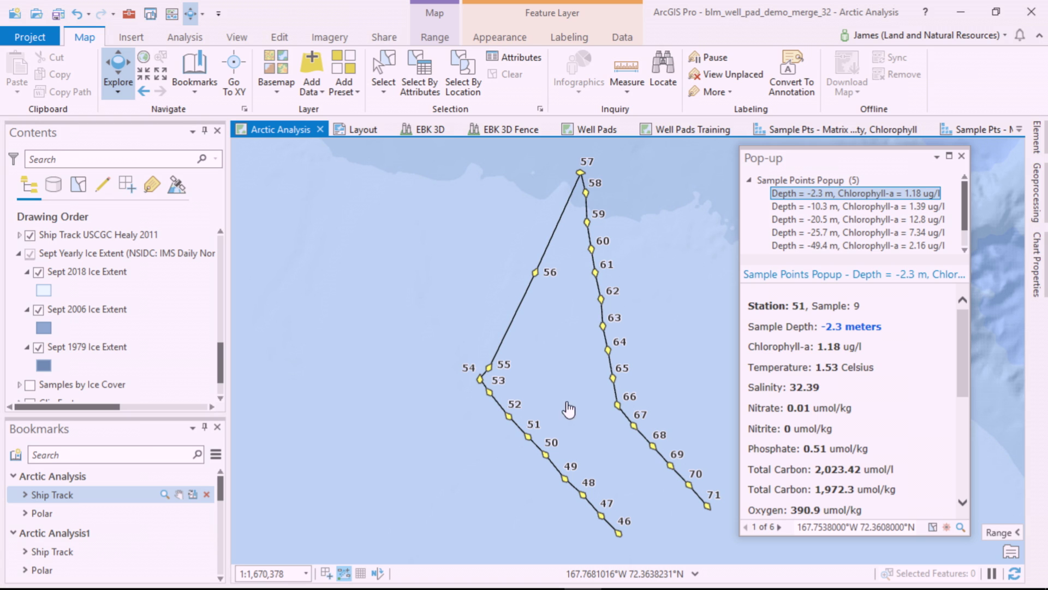
pyautogui.click(962, 157)
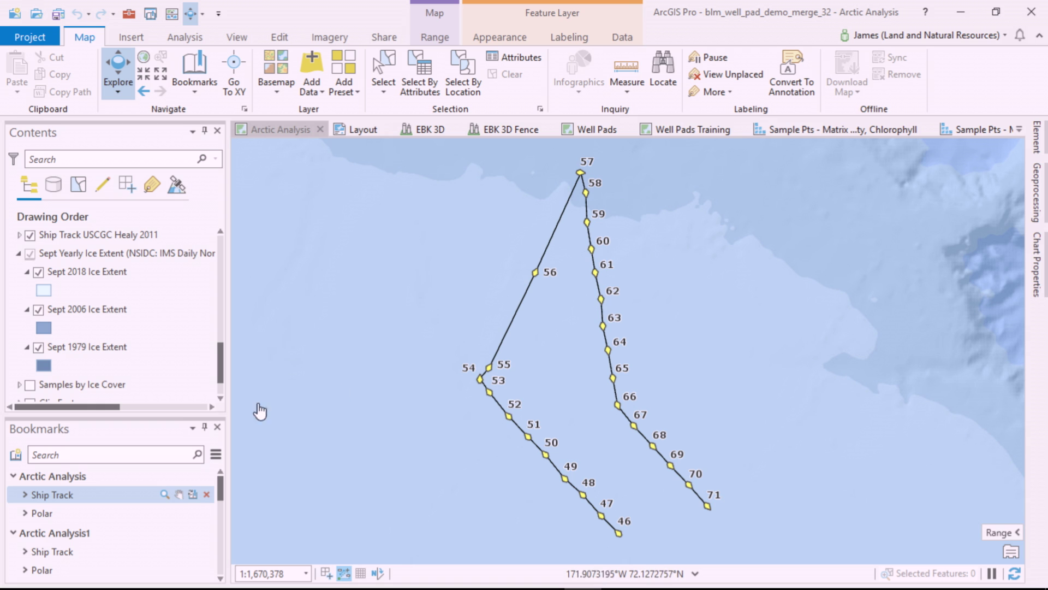
pyautogui.scroll(-5, 143, 379)
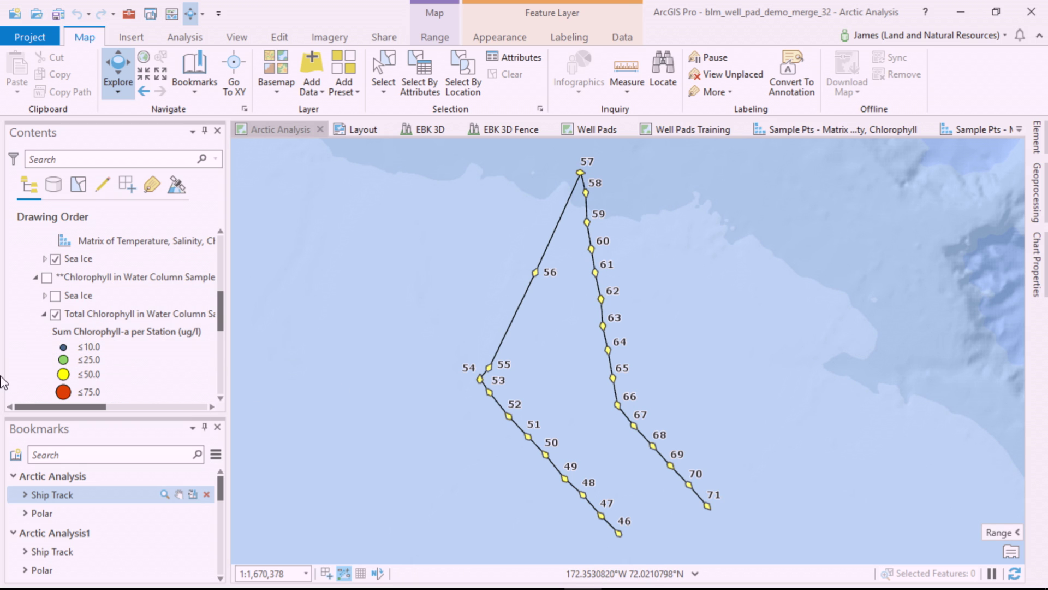
# Show the chlorophyll water column samples, Sea Ice and Chlorophyll Sample Pts layers, then view the temperature–salinity–chlorophyll matrix
pyautogui.click(47, 277)
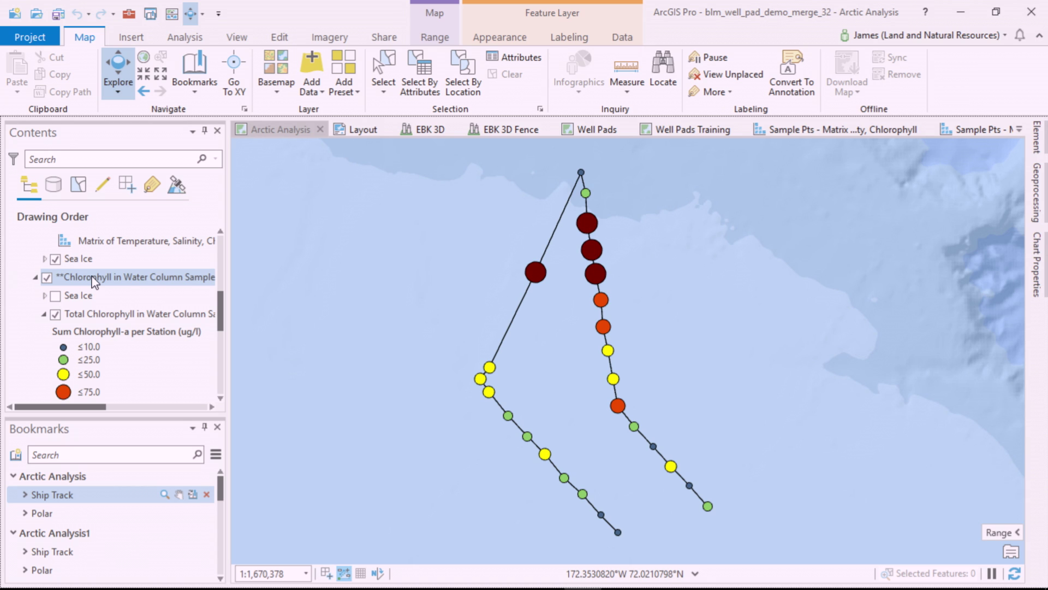
pyautogui.click(56, 296)
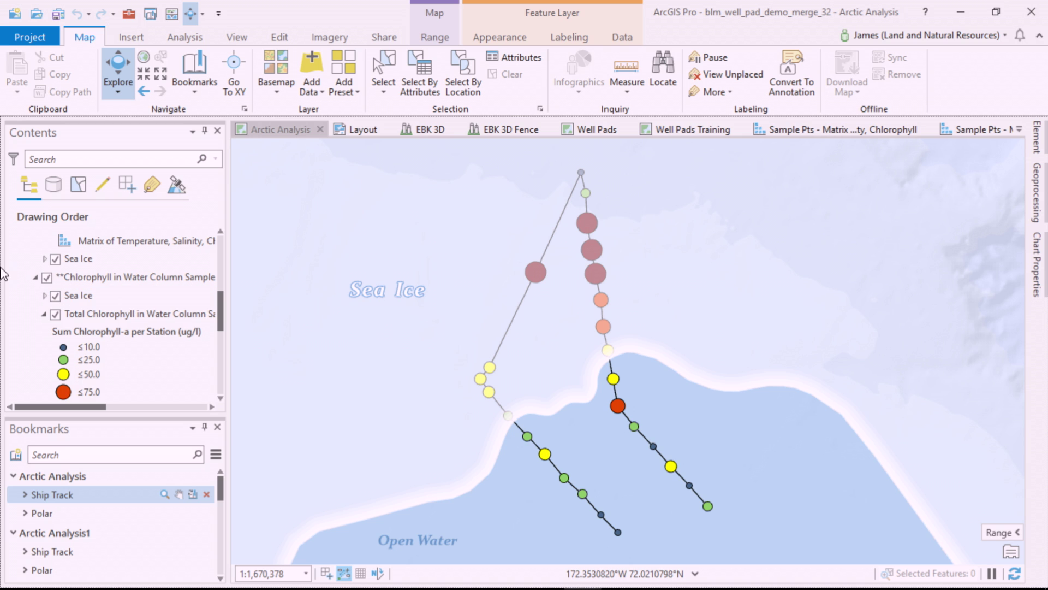
pyautogui.scroll(3, 121, 323)
pyautogui.scroll(2, 121, 322)
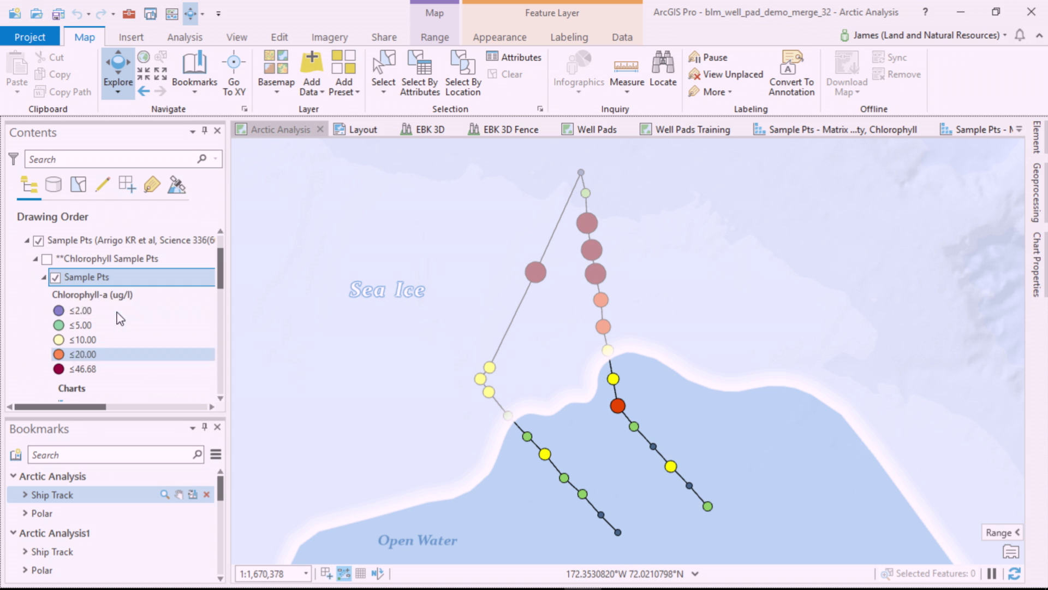
pyautogui.click(48, 259)
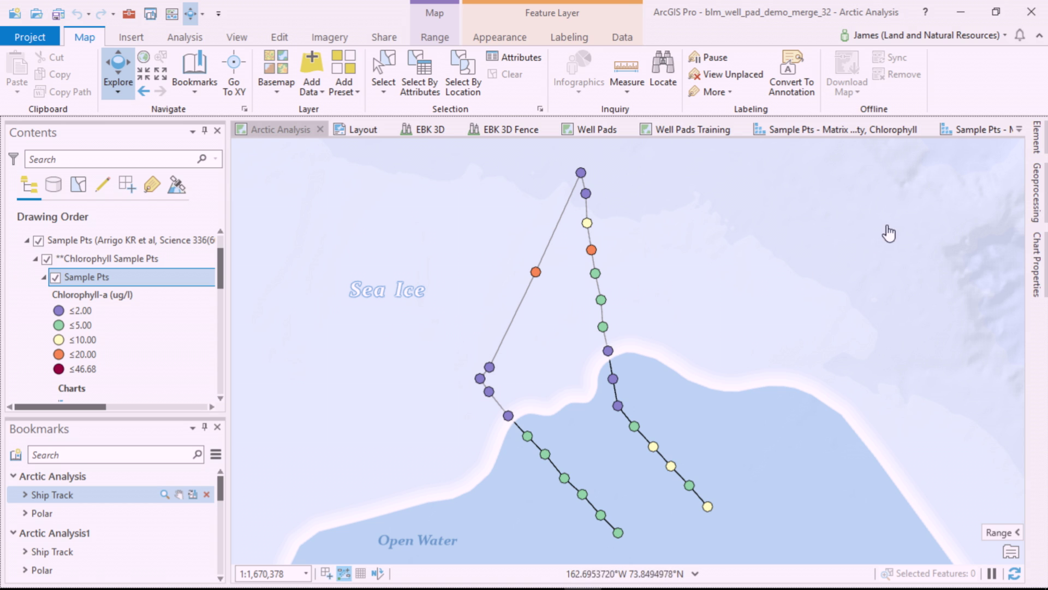
pyautogui.click(825, 137)
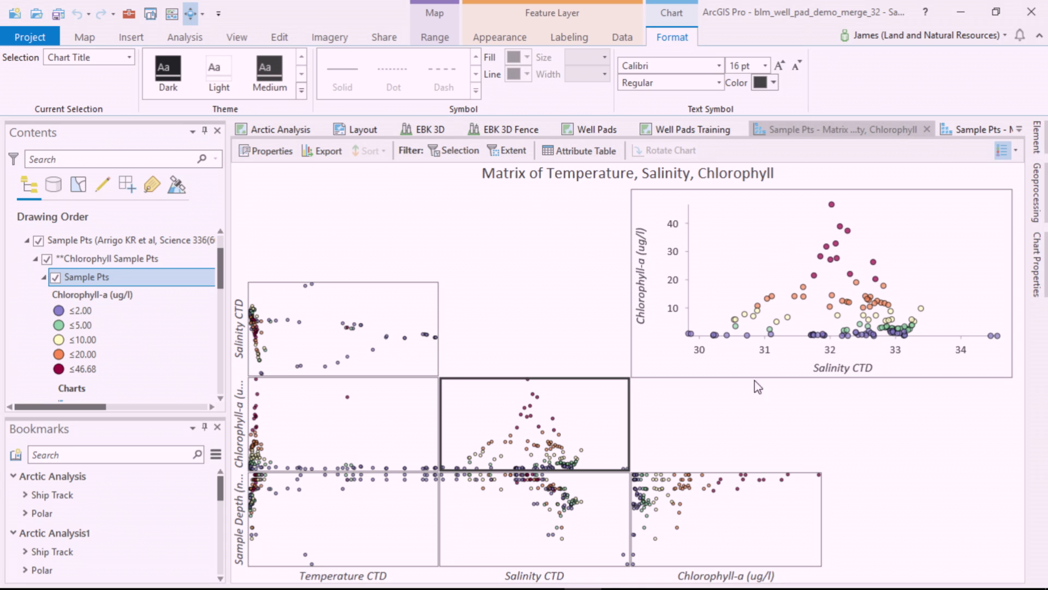
# Enlarge the Chlorophyll-a versus Sample Depth cell of the scatterplot matrix
pyautogui.click(748, 513)
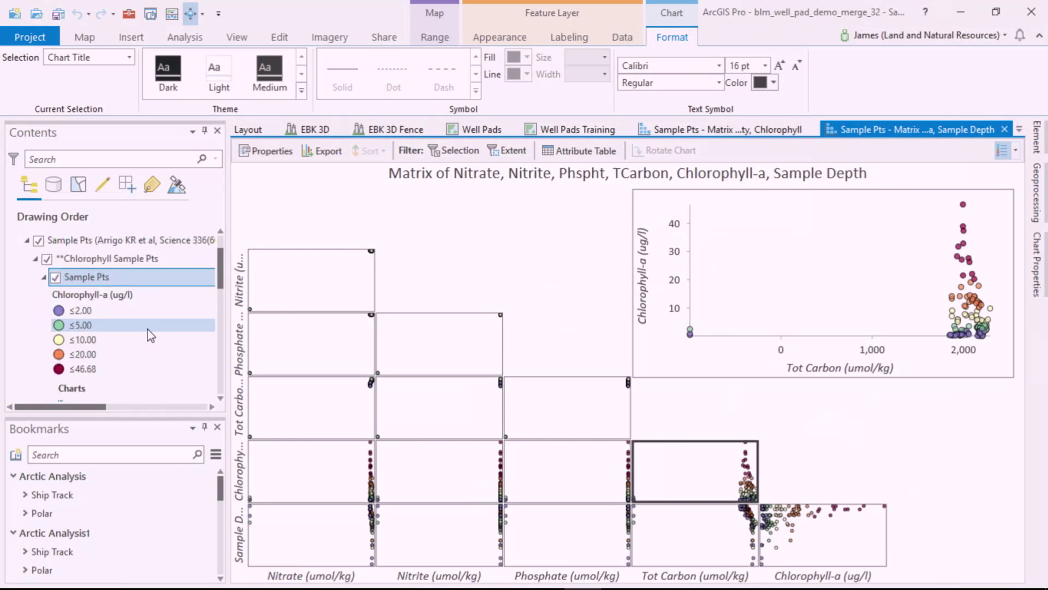
# Make Remove Outliers the active definition query on the Sample Pts layer
pyautogui.scroll(1, 143, 333)
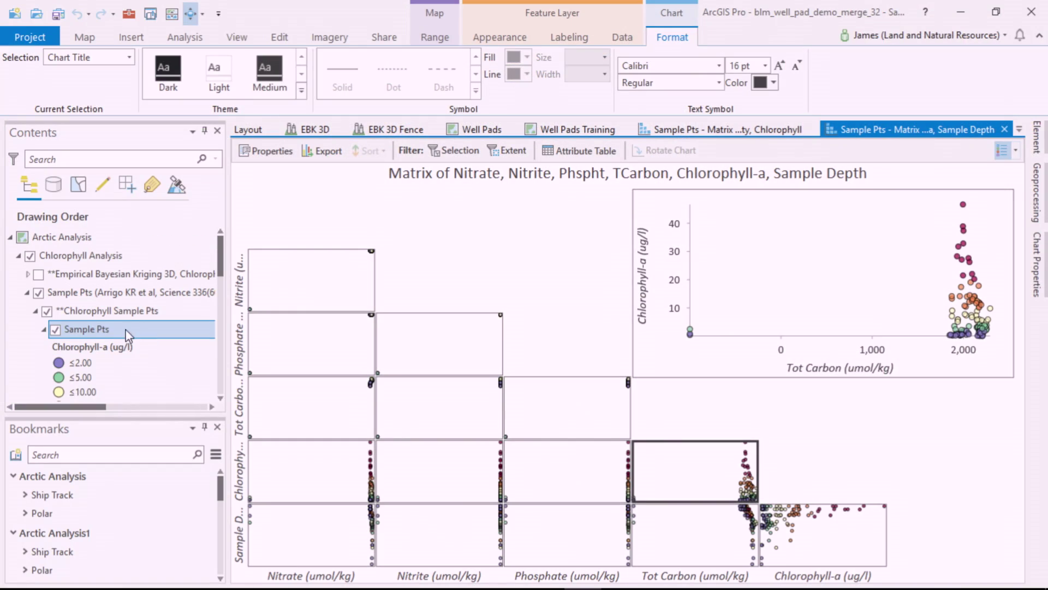
pyautogui.doubleClick(89, 332)
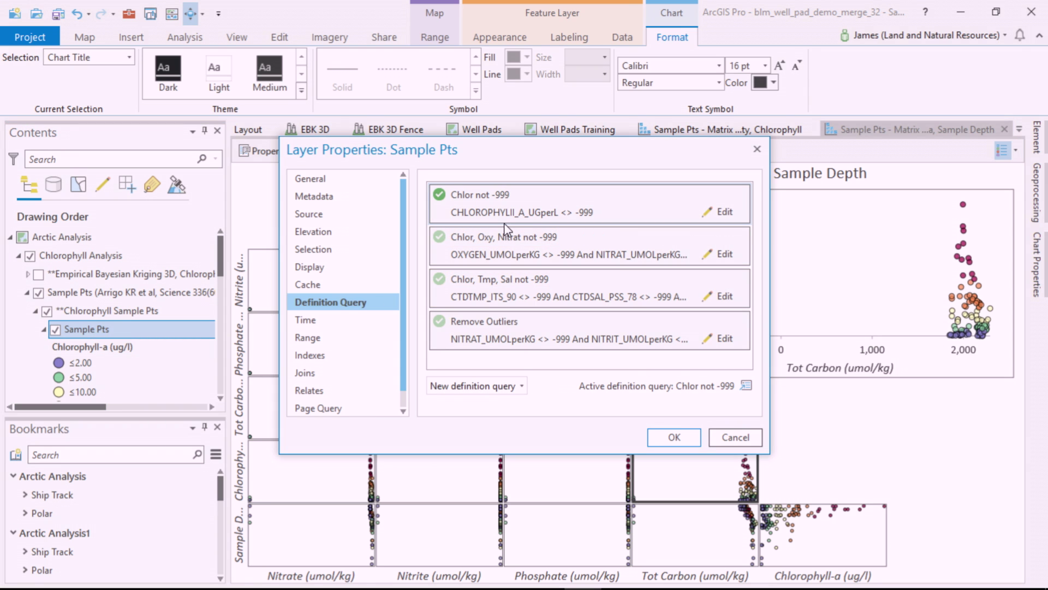
pyautogui.moveTo(492, 215)
pyautogui.click(440, 322)
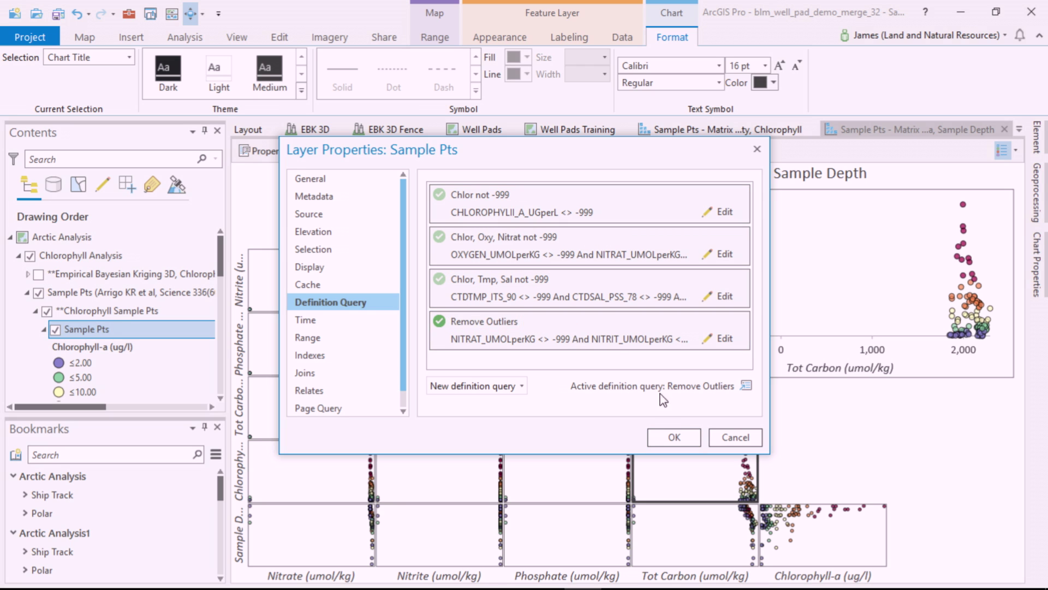
pyautogui.click(674, 438)
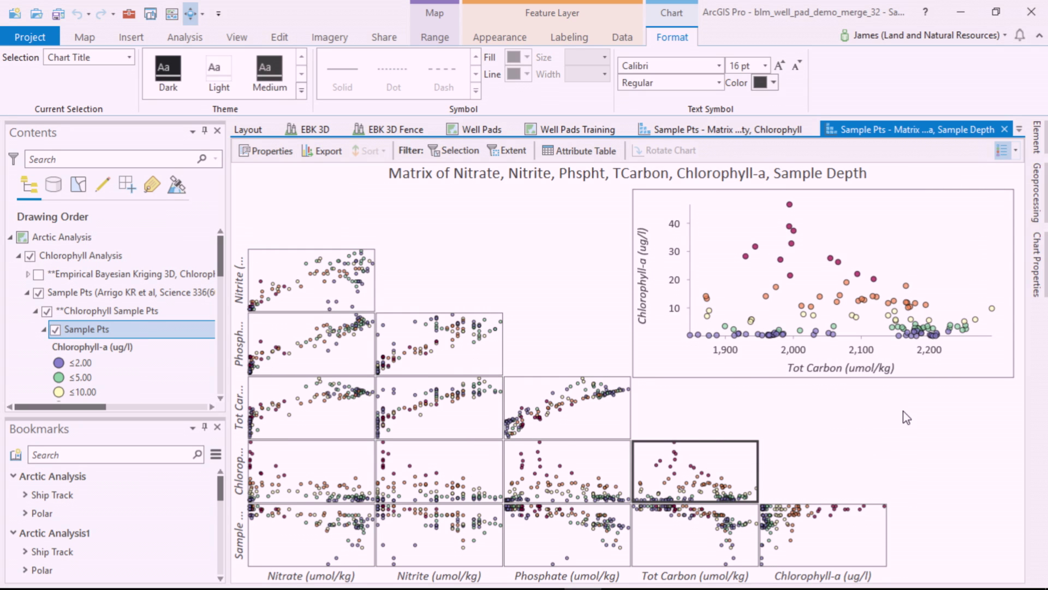
# Show linear trend lines with R² values on the matrix and enlarge Nitrite versus Chlorophyll-a
pyautogui.click(1038, 278)
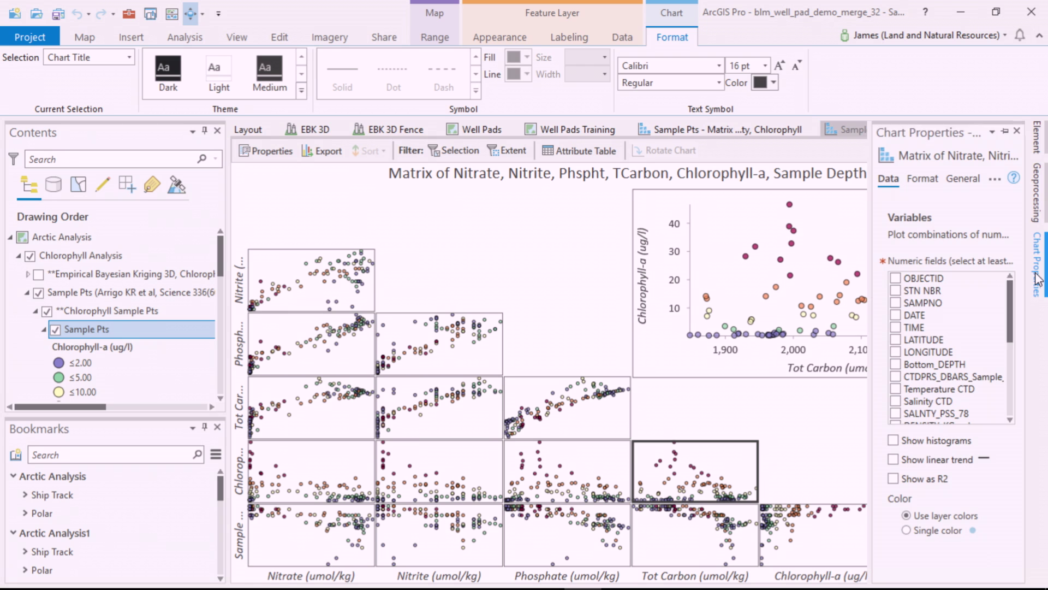
pyautogui.click(894, 460)
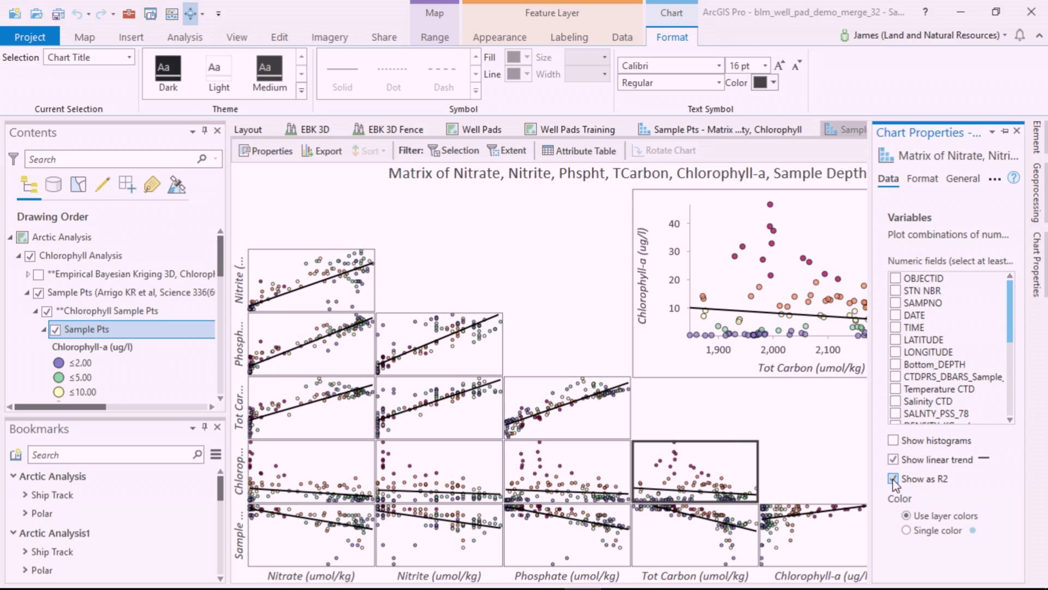
pyautogui.click(893, 480)
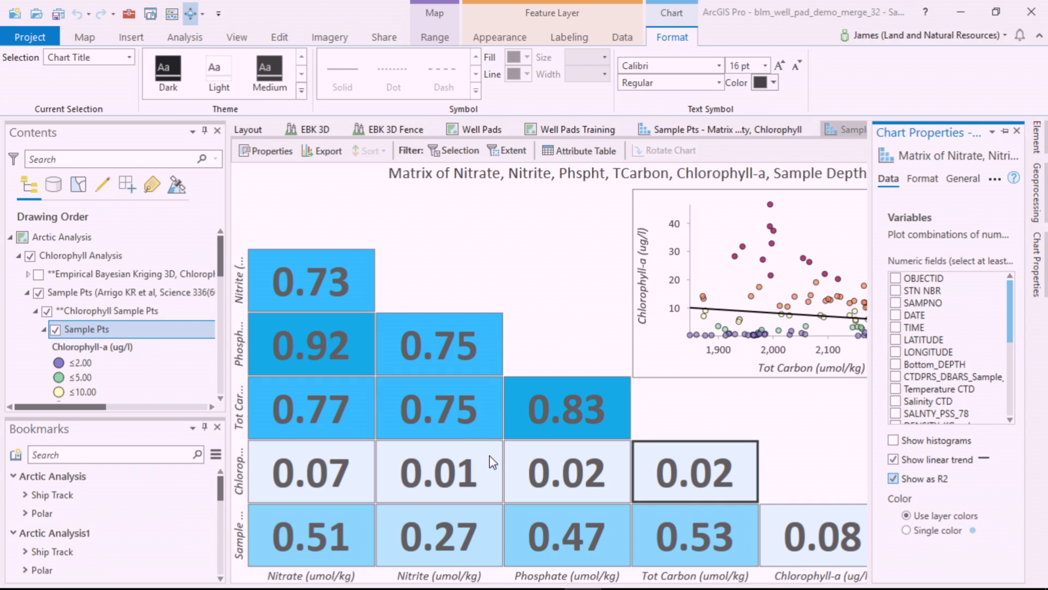
pyautogui.click(480, 461)
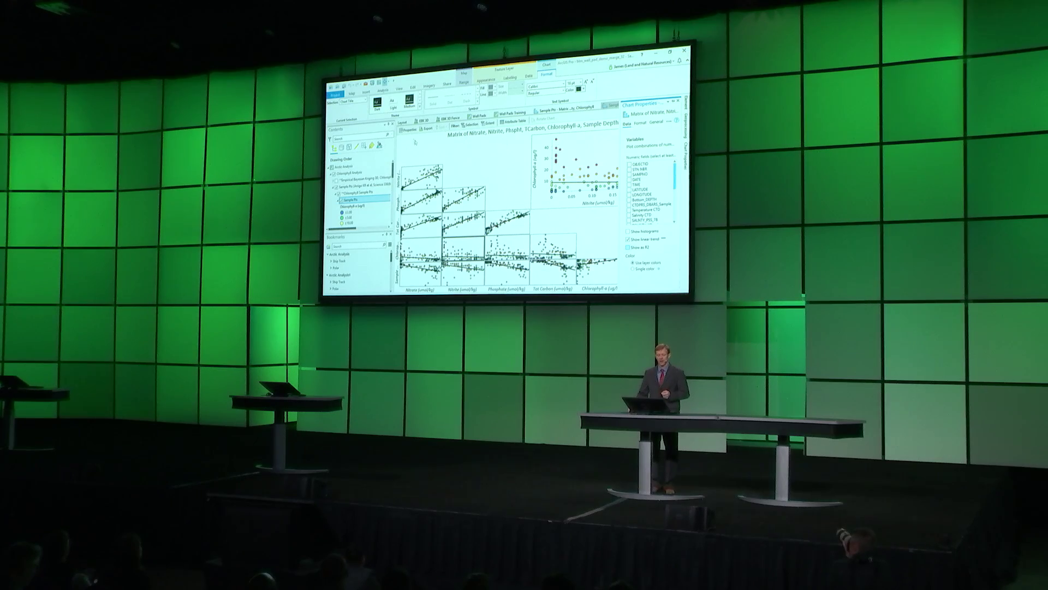
pyautogui.click(403, 122)
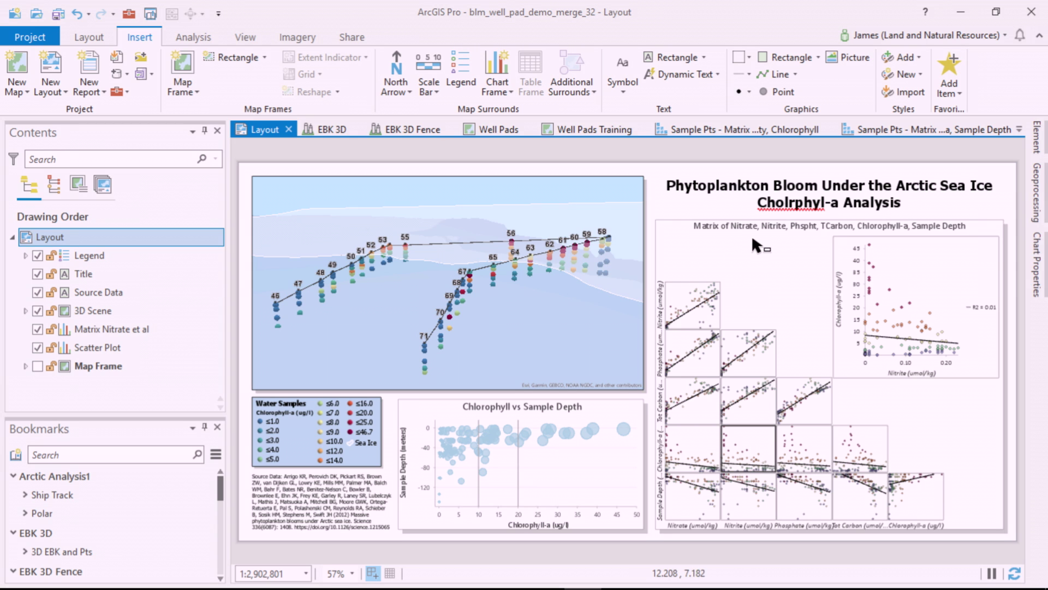
# Correct the misspelled word in the layout title to 'Chlorophyll' using the spelling suggestion
pyautogui.click(785, 201)
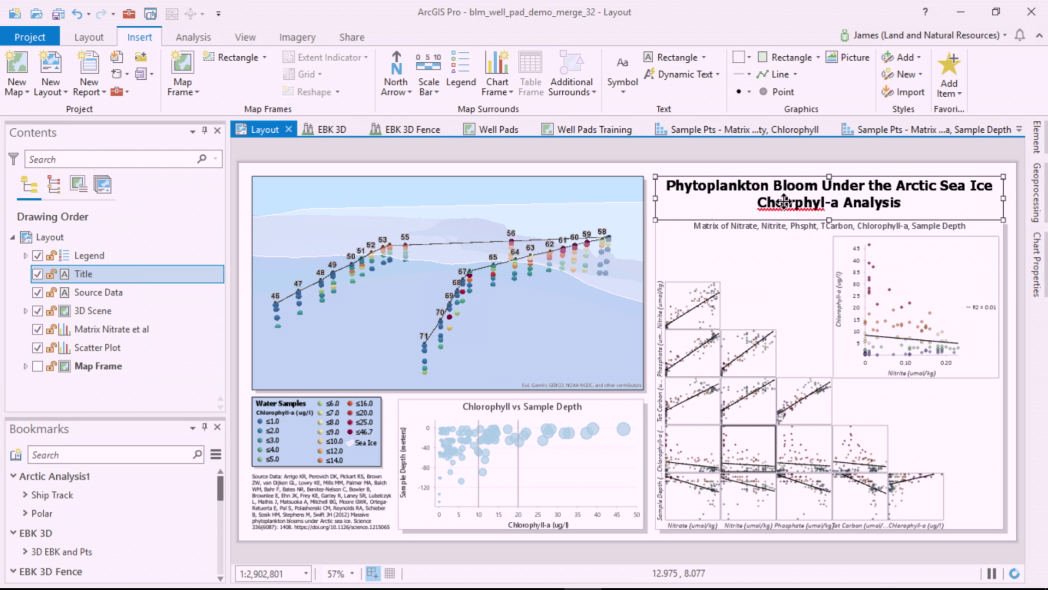
pyautogui.doubleClick(784, 201)
pyautogui.rightClick(778, 206)
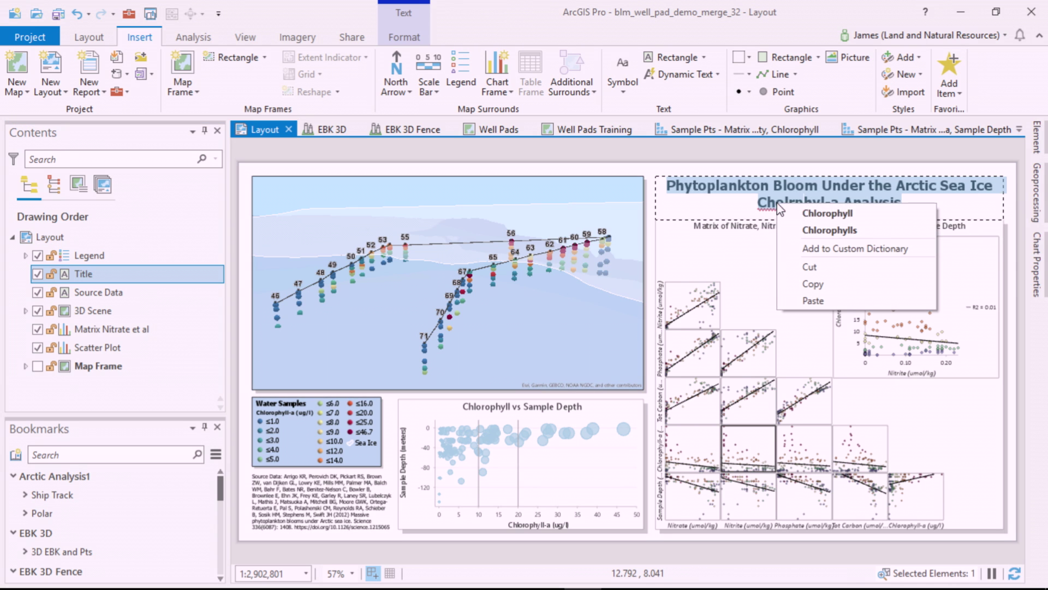
pyautogui.click(808, 214)
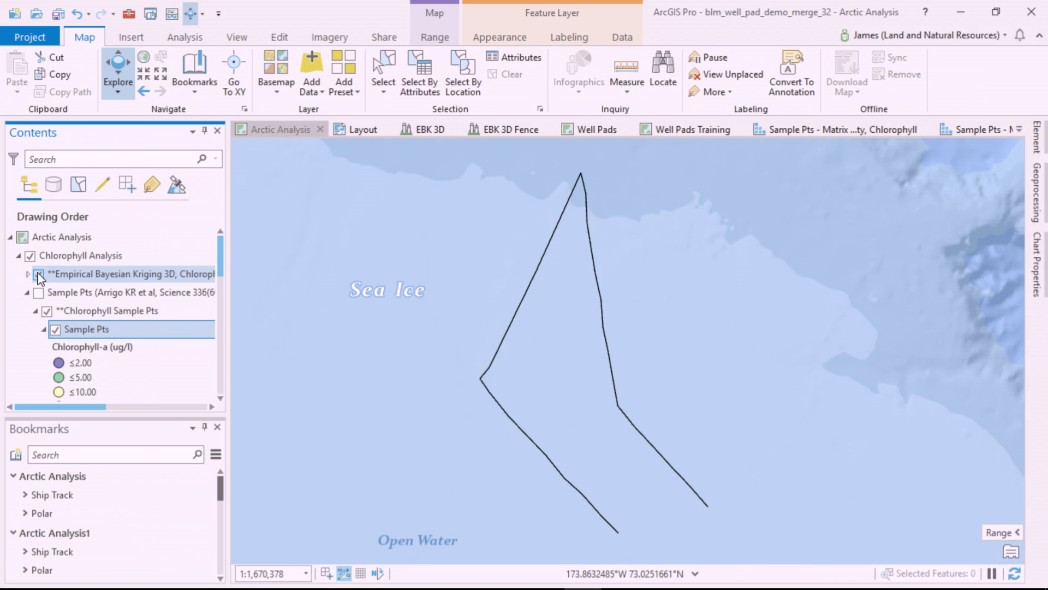
# Turn on the EBK kriging surface and clip the Arctic Analysis map layers to the Clip Feature outline
pyautogui.click(39, 274)
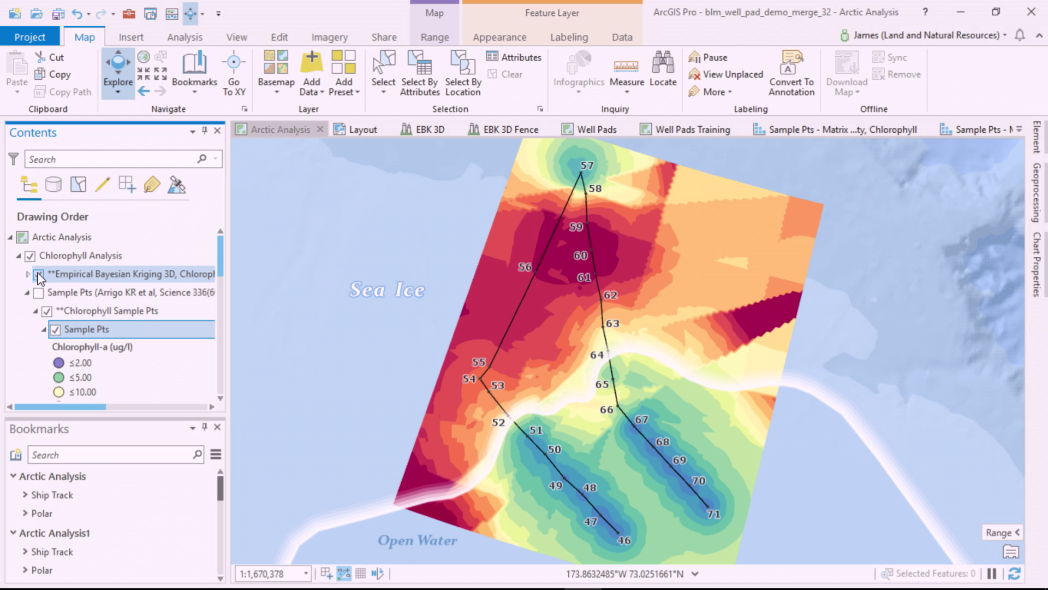
pyautogui.rightClick(70, 239)
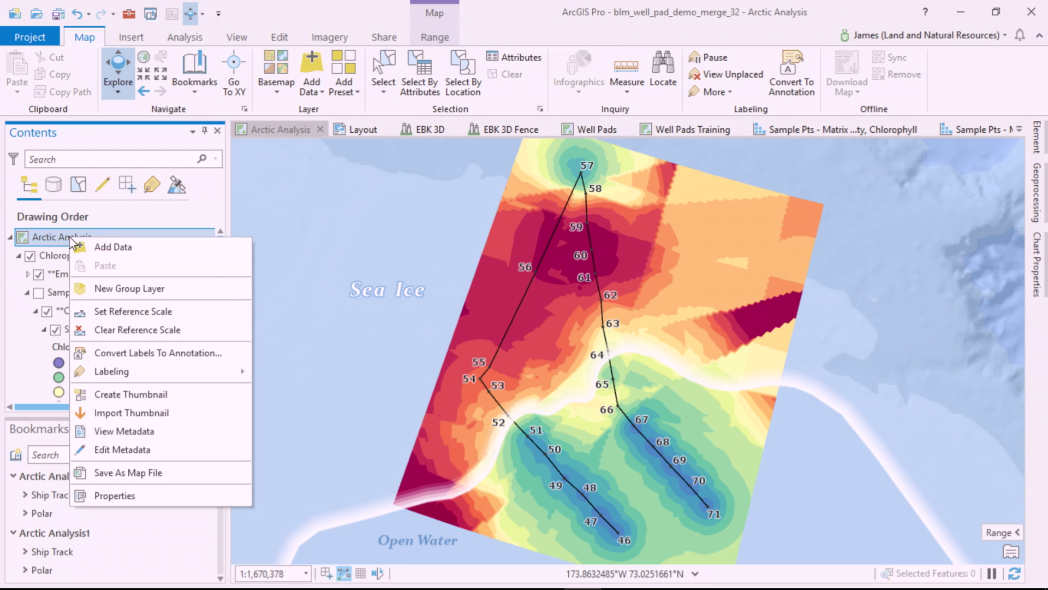
pyautogui.click(124, 498)
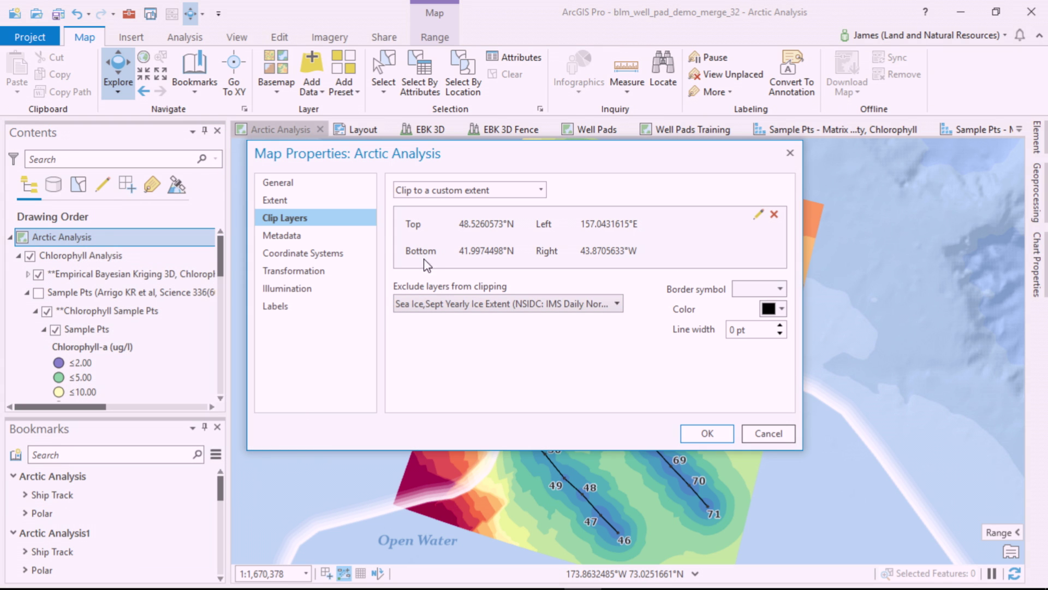
pyautogui.click(519, 190)
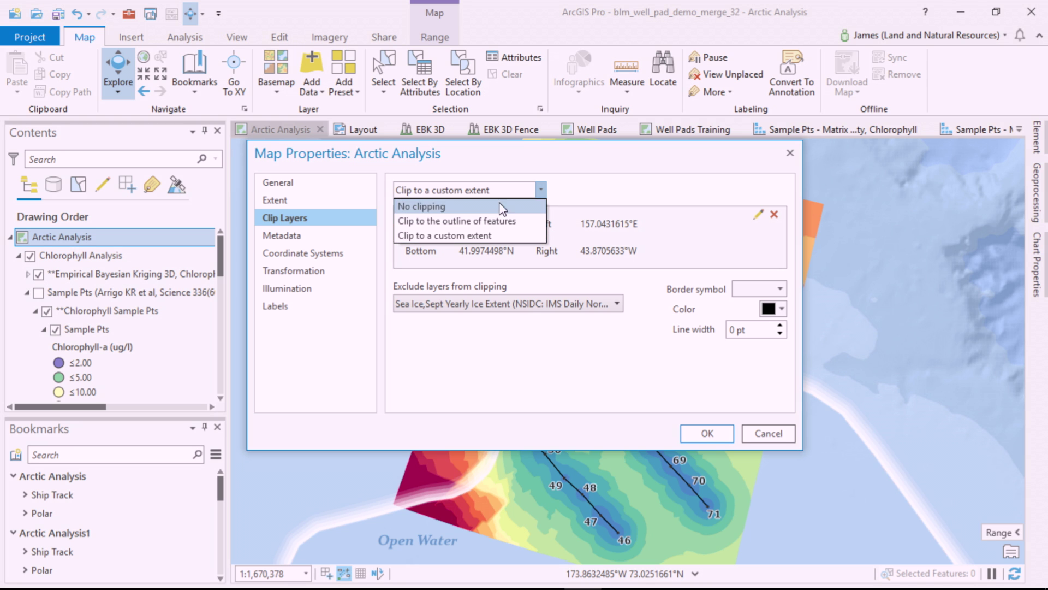
pyautogui.click(483, 222)
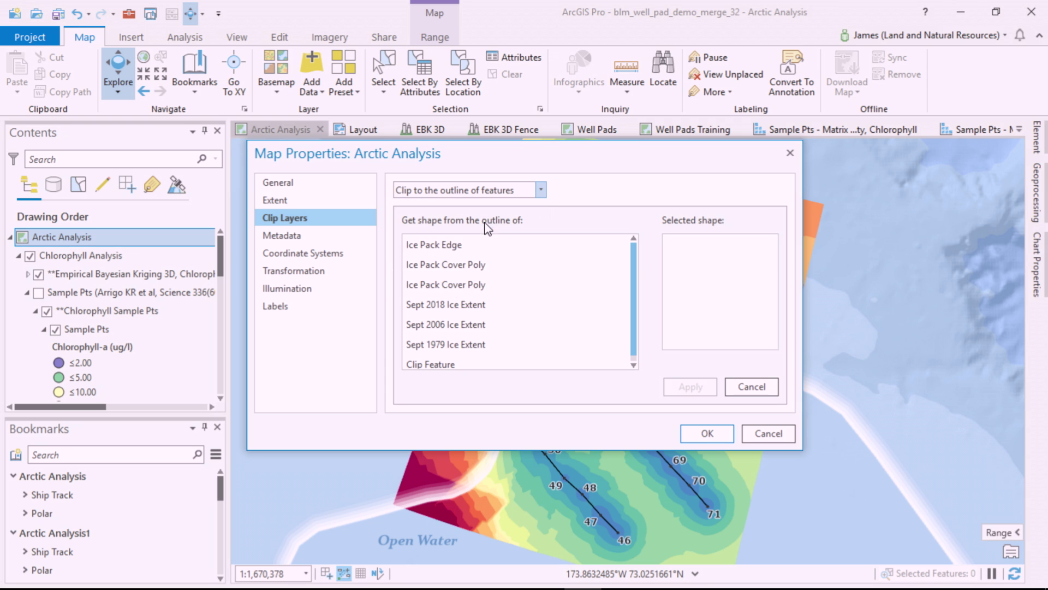
pyautogui.click(444, 364)
pyautogui.click(690, 387)
pyautogui.click(706, 433)
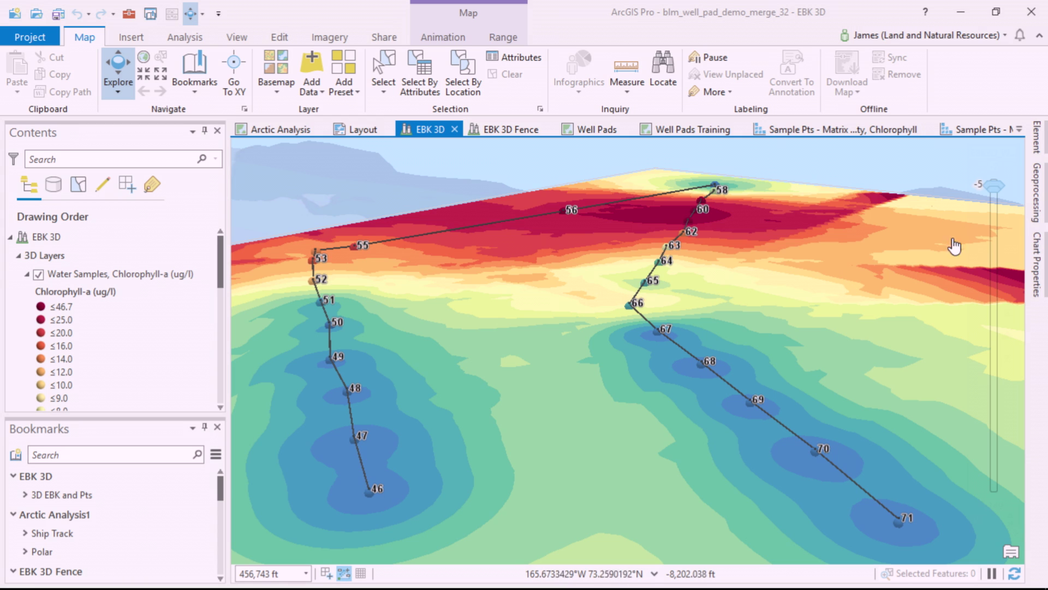
# Step the EBK 3D depth slice from -5 down to -20, then switch to the EBK 3D Fence scene
pyautogui.moveTo(1015, 209)
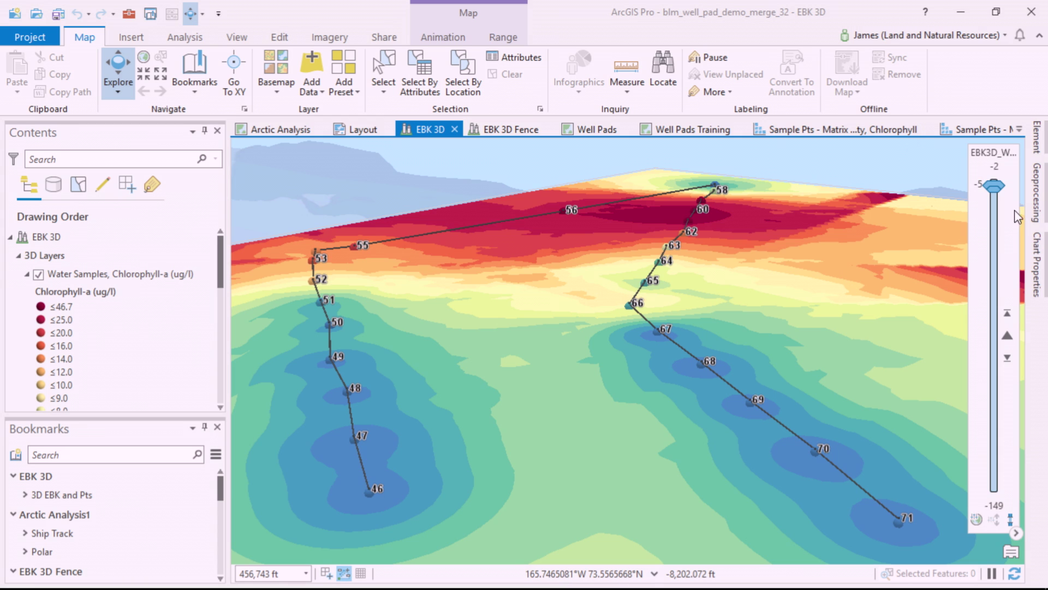
pyautogui.click(1008, 360)
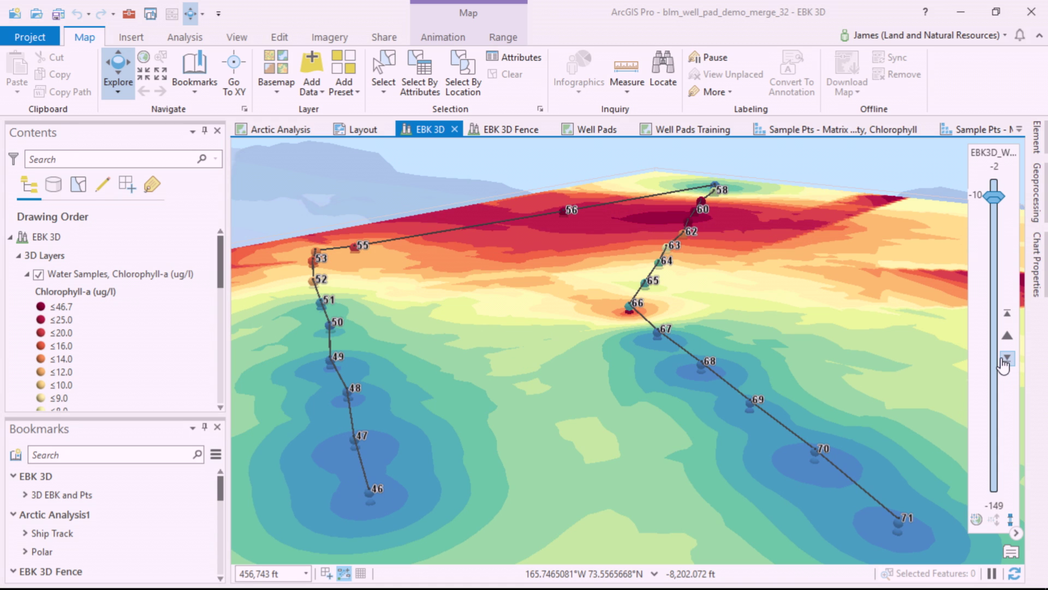
pyautogui.click(1008, 360)
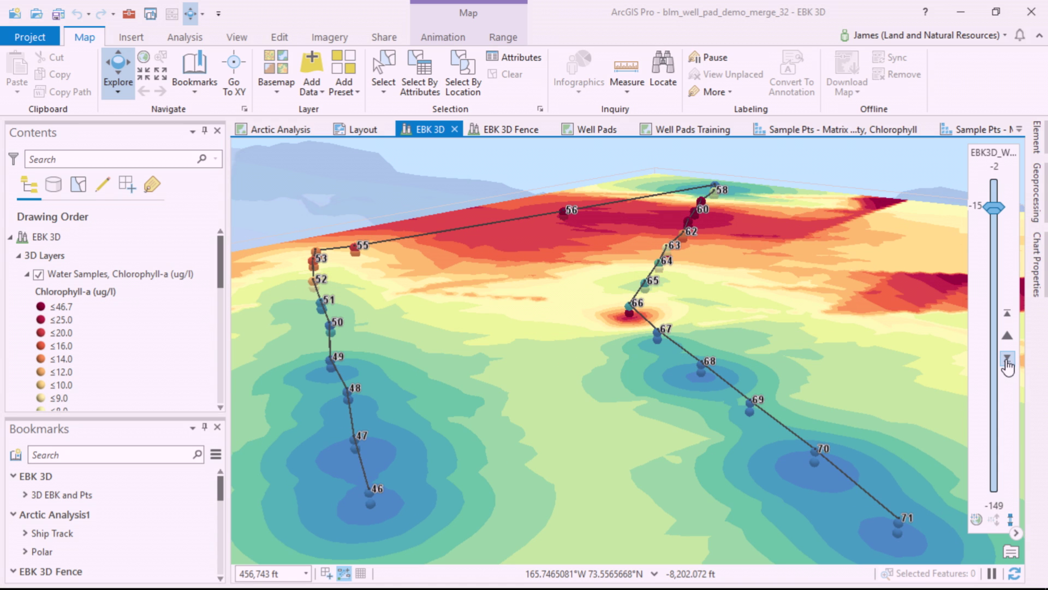
pyautogui.click(1008, 360)
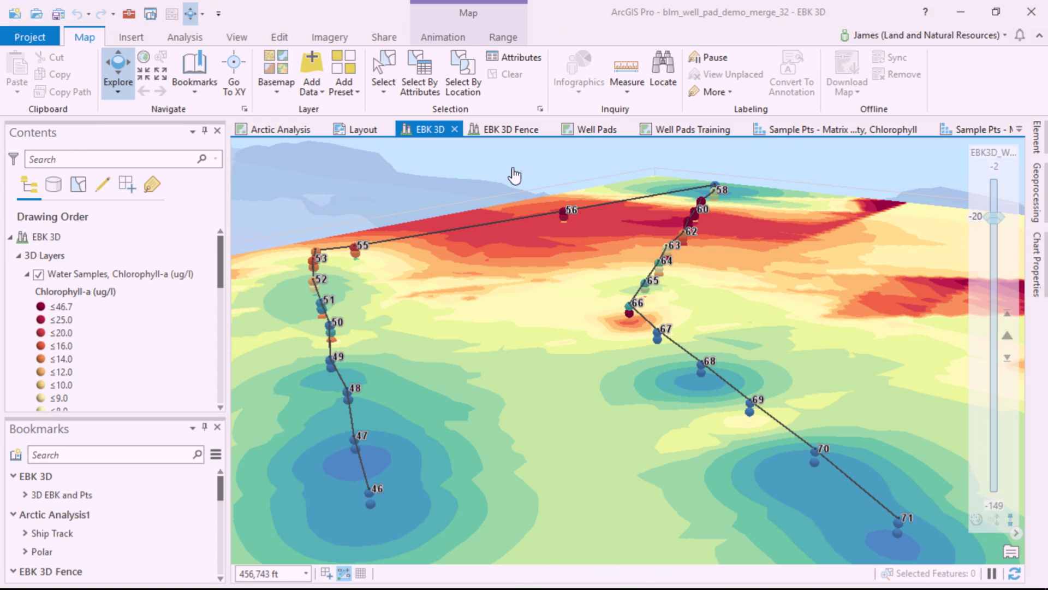
pyautogui.click(507, 129)
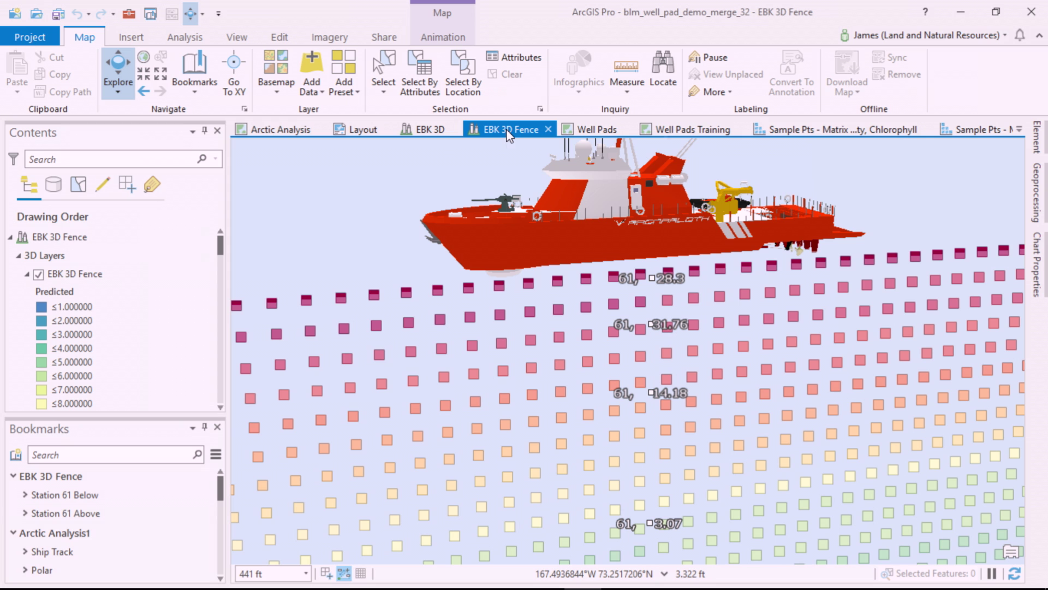
# Place the EBK 3D Fence view in a new vertical tab group beside the Arctic Analysis map
pyautogui.rightClick(506, 128)
pyautogui.click(562, 244)
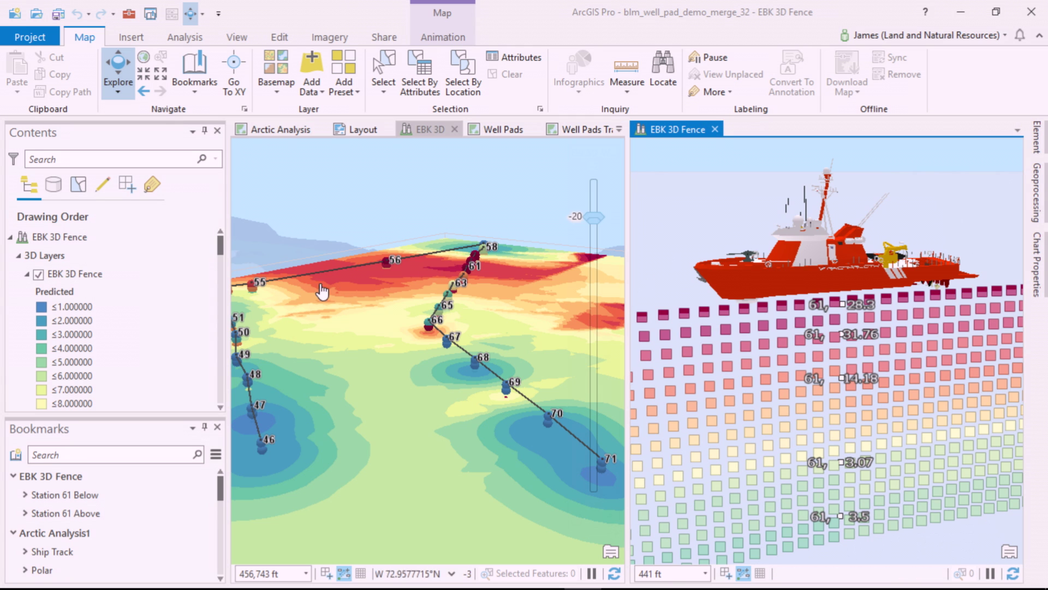
pyautogui.click(281, 129)
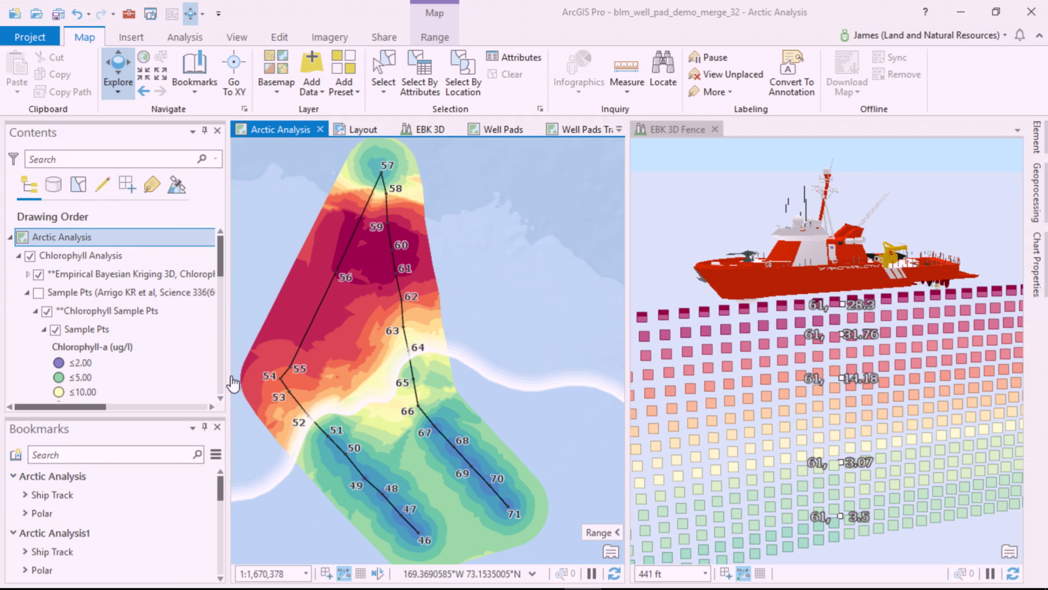
pyautogui.click(690, 135)
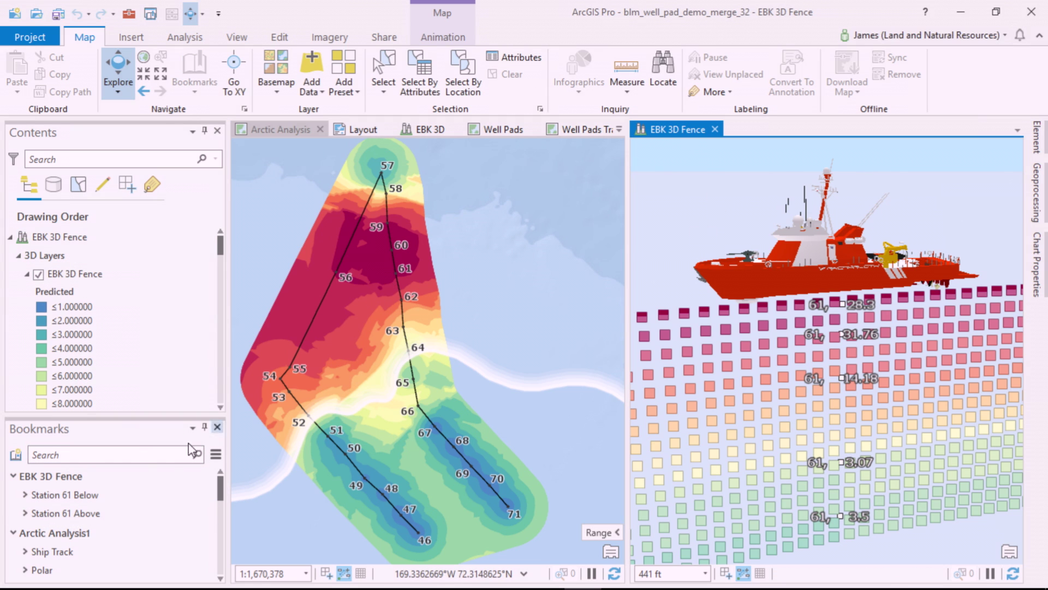
# Jump to the Station 61 Below bookmark and move the fence view back to the previous tab group
pyautogui.click(68, 494)
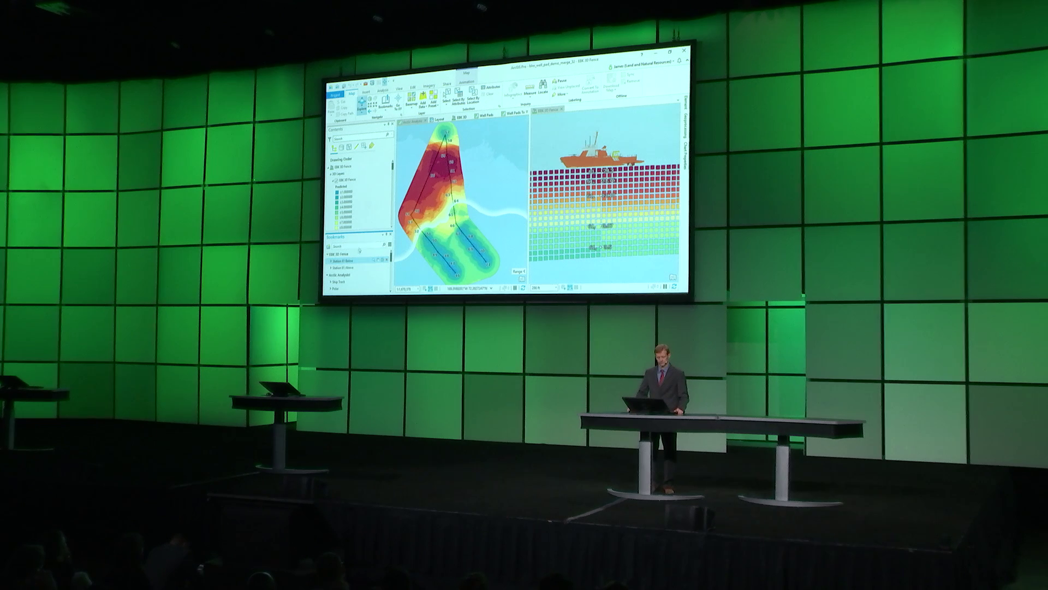
pyautogui.rightClick(549, 112)
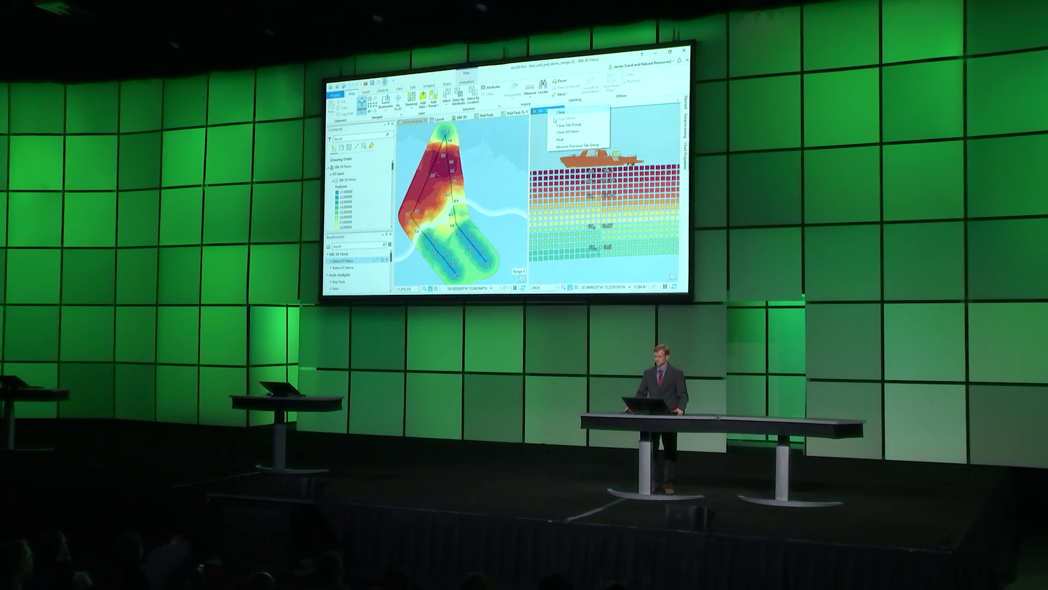
pyautogui.click(573, 146)
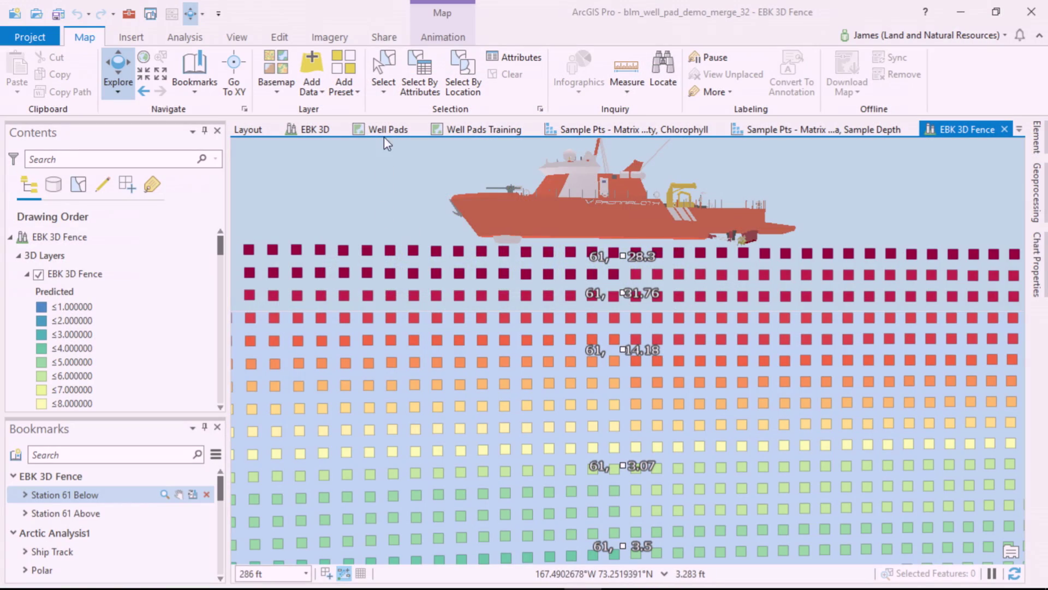
# On the Well Pads map, go to the Introduce Sentinel2 bookmark and turn on Well Points Hobbs County
pyautogui.click(379, 130)
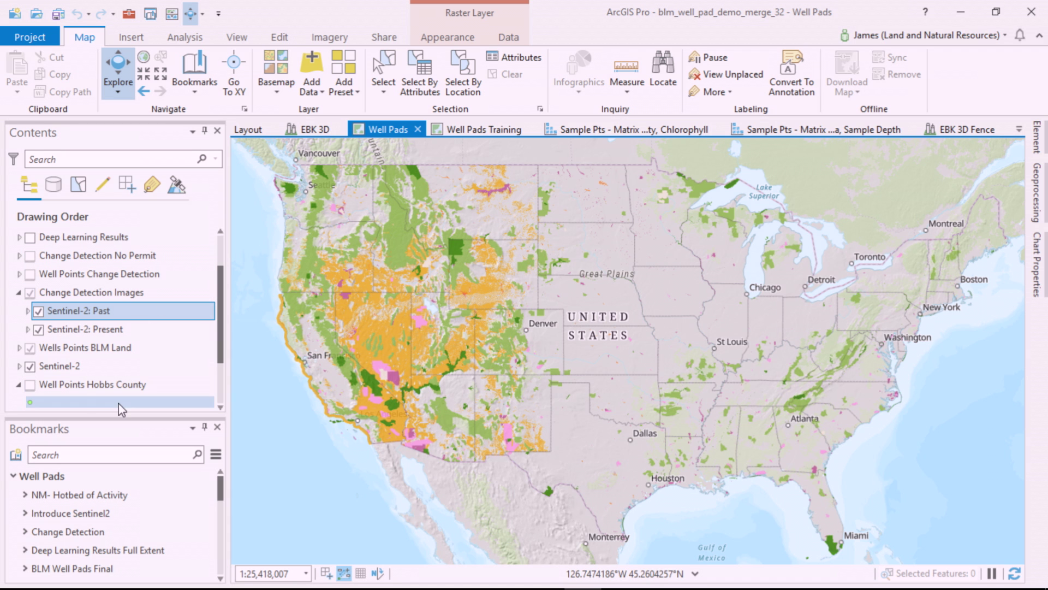
pyautogui.click(67, 501)
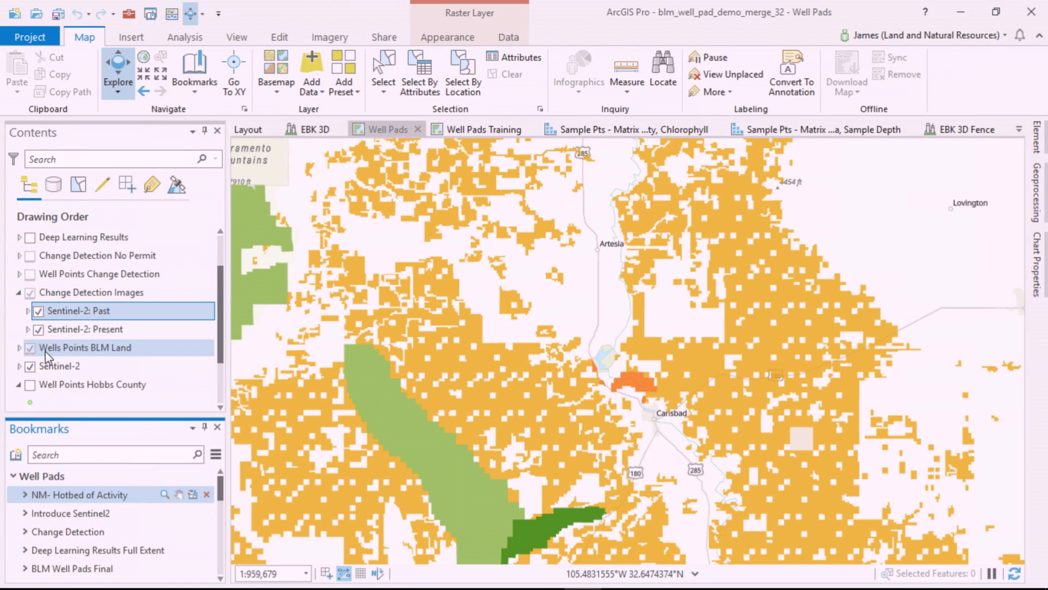
pyautogui.click(30, 385)
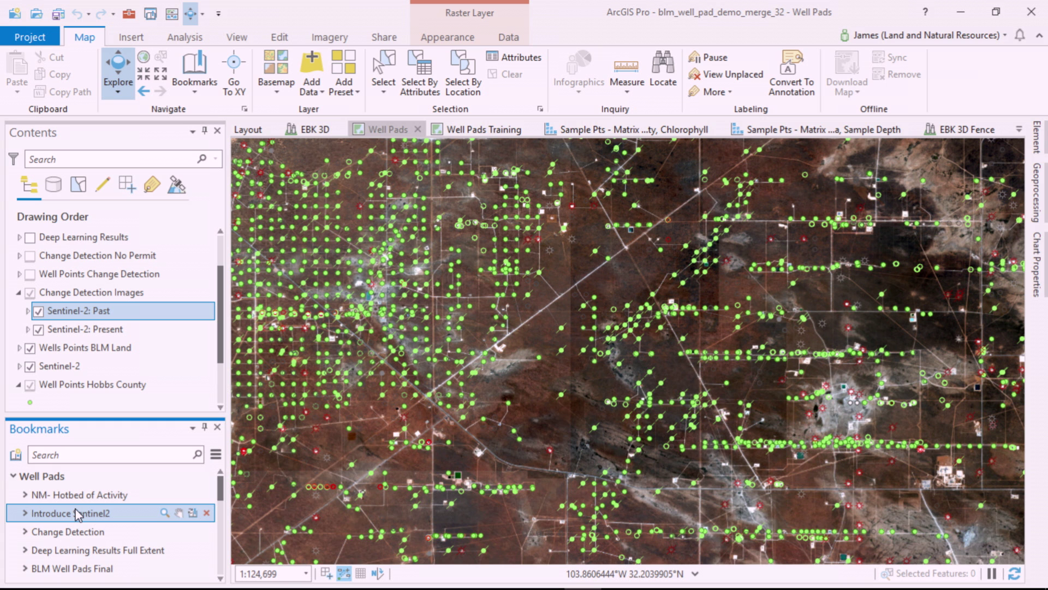
# Turn off Wells Points BLM Land and jump to the Change Detection bookmark
pyautogui.click(32, 352)
pyautogui.click(30, 349)
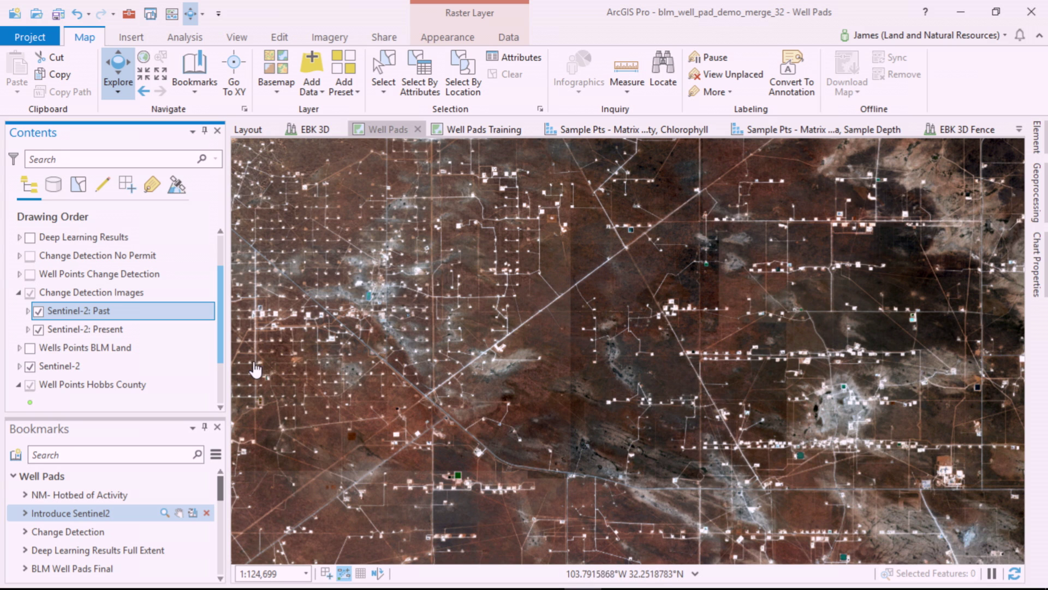
pyautogui.click(78, 530)
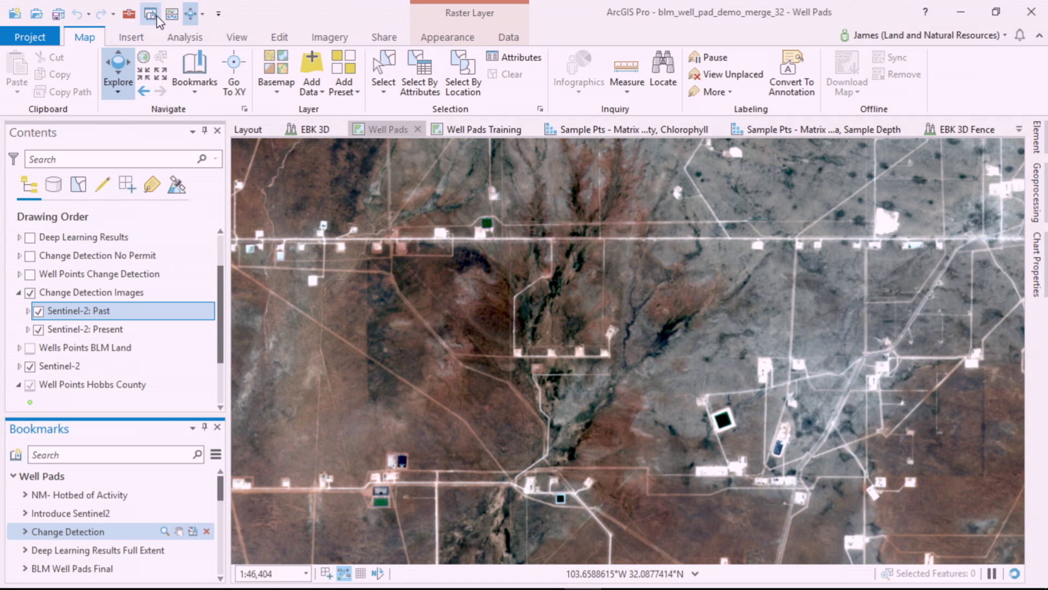
# Swipe Sentinel-2 Past against Present, then turn on Well Points Change Detection and Change Detection No Permit
pyautogui.click(171, 13)
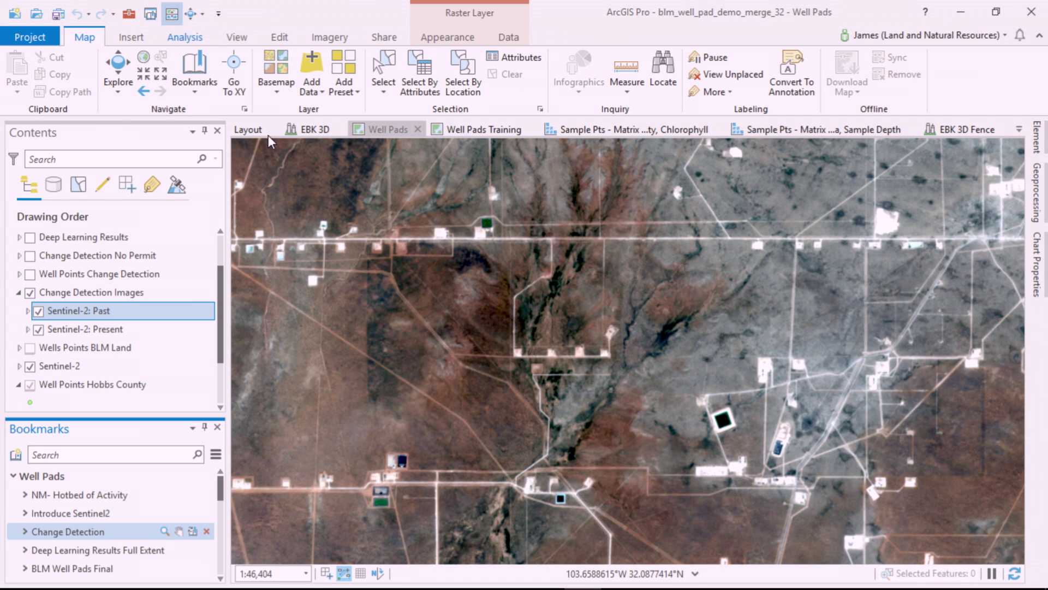
pyautogui.moveTo(431, 351); pyautogui.dragTo(652, 353)
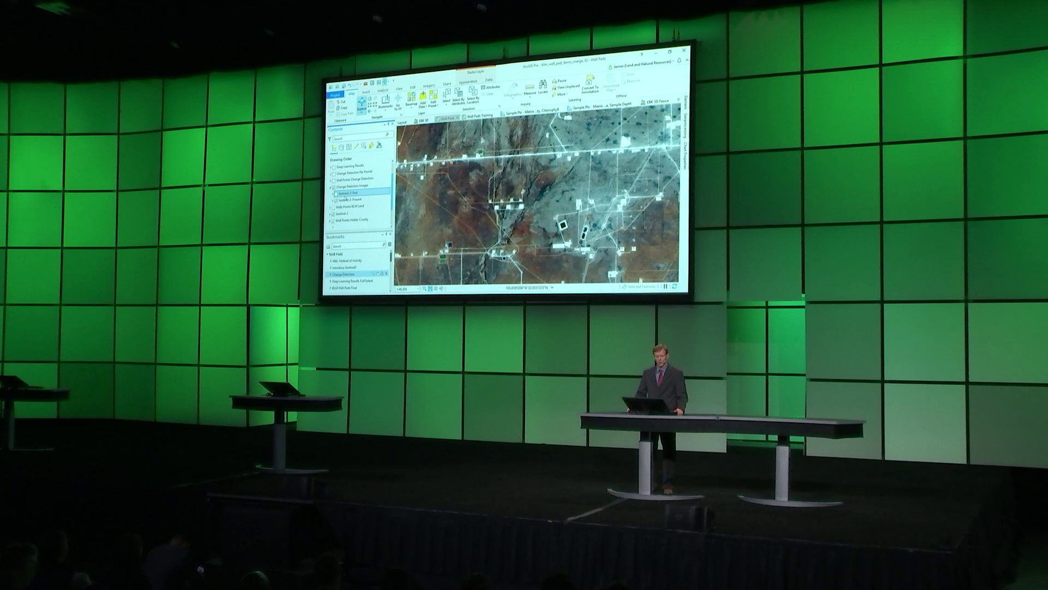
pyautogui.click(334, 179)
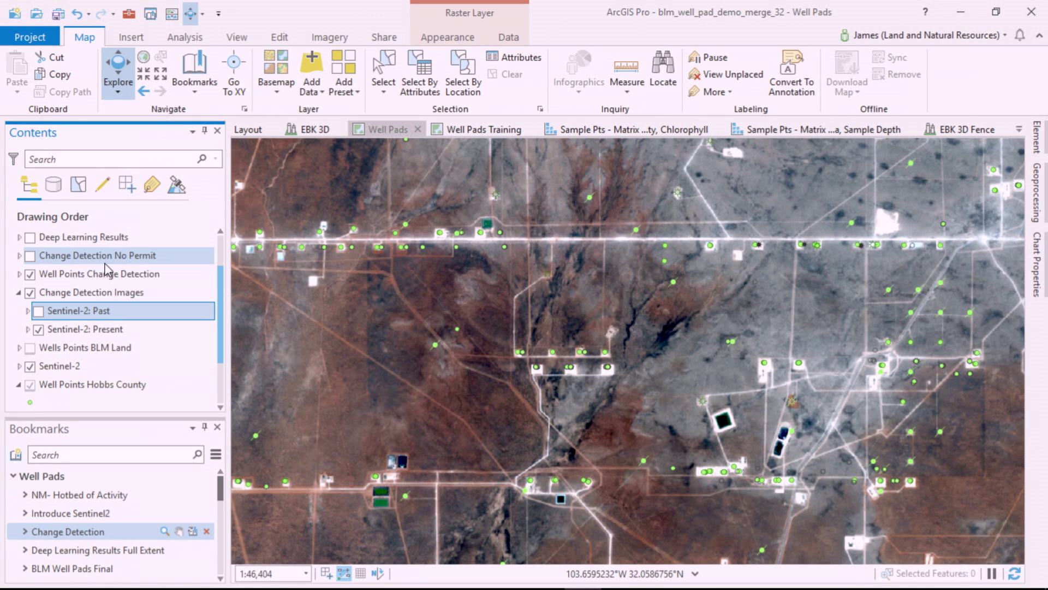
pyautogui.click(30, 256)
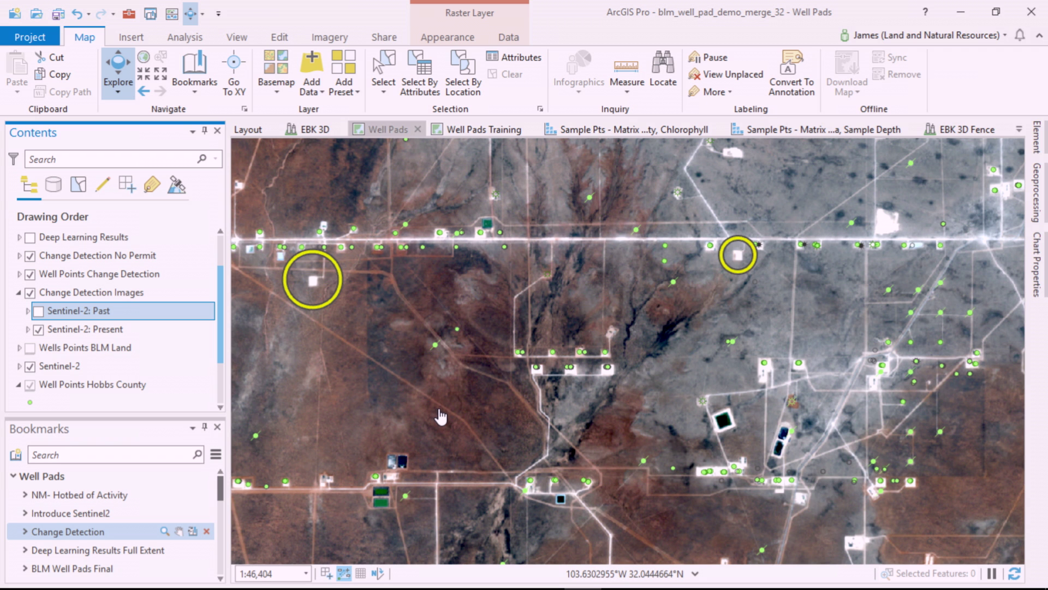
# Inspect the Well Pads Training samples and Export Training Data tool, then go to Deep Learning Results Full Extent
pyautogui.click(461, 128)
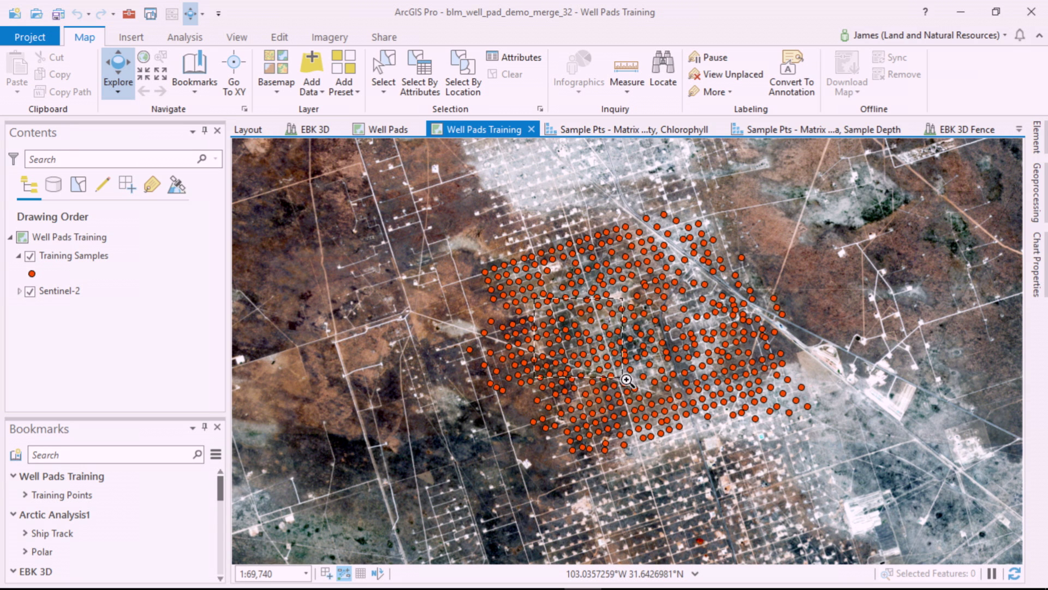
pyautogui.scroll(4, 636, 391)
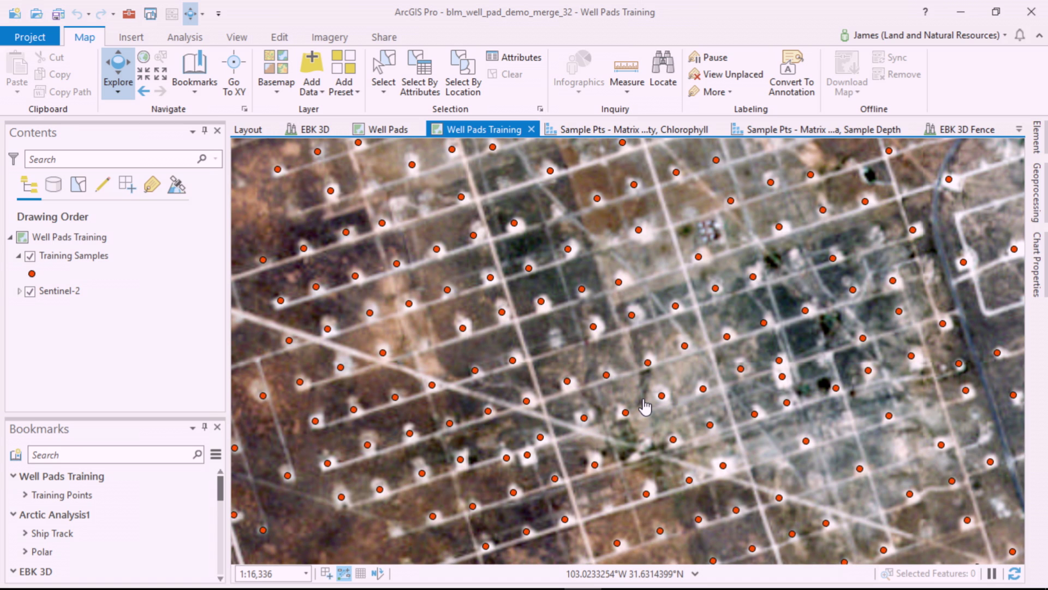
pyautogui.click(1037, 199)
pyautogui.click(1013, 158)
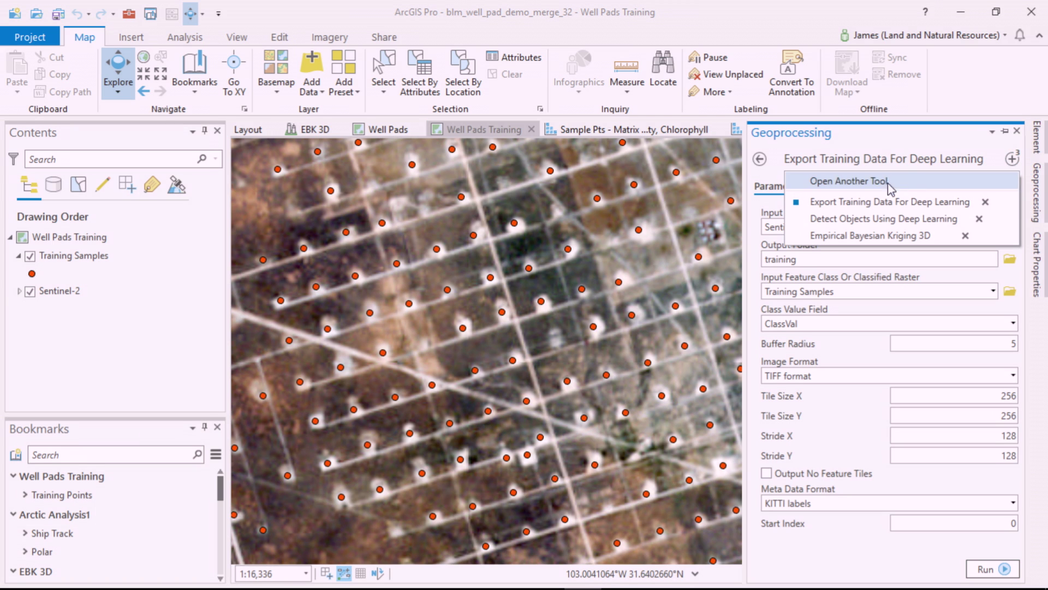
pyautogui.click(872, 203)
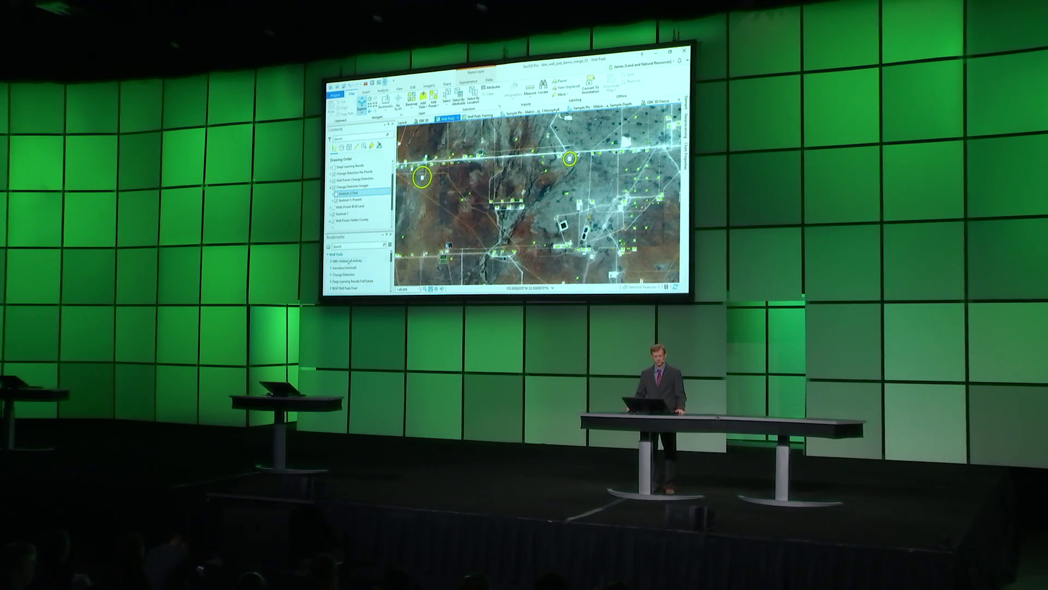
pyautogui.click(353, 281)
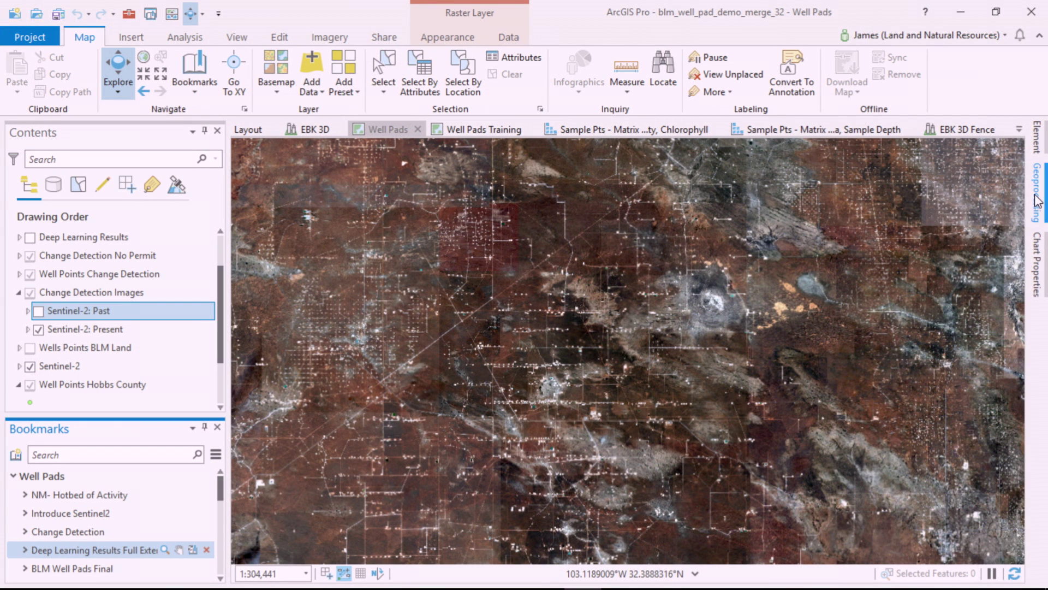
pyautogui.click(1037, 197)
# Set Detect Objects Using Deep Learning's model definition to oilpad.emd, then hide the tool pane
pyautogui.click(1011, 159)
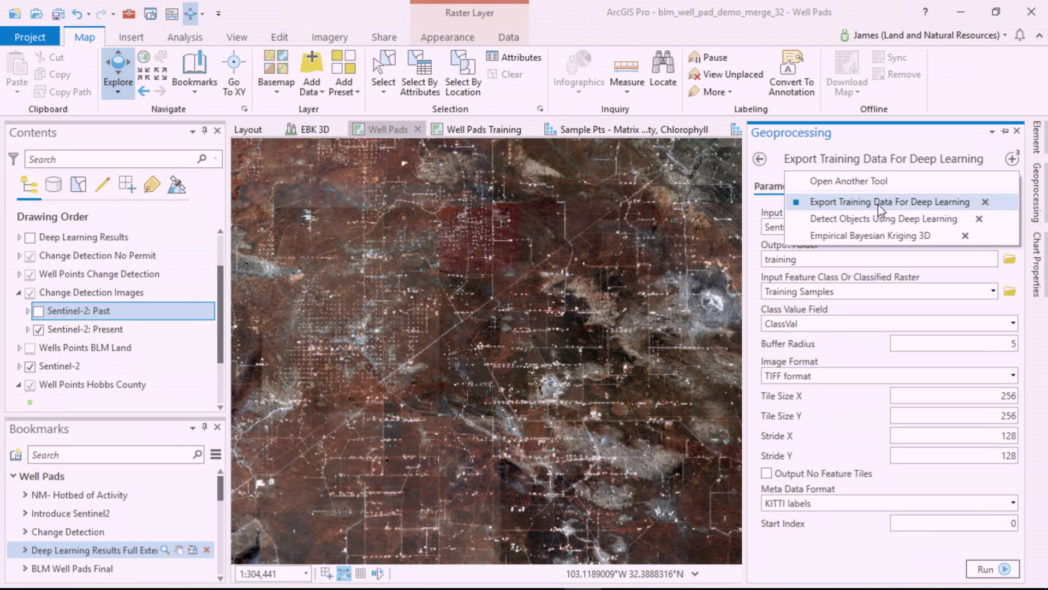
pyautogui.click(853, 220)
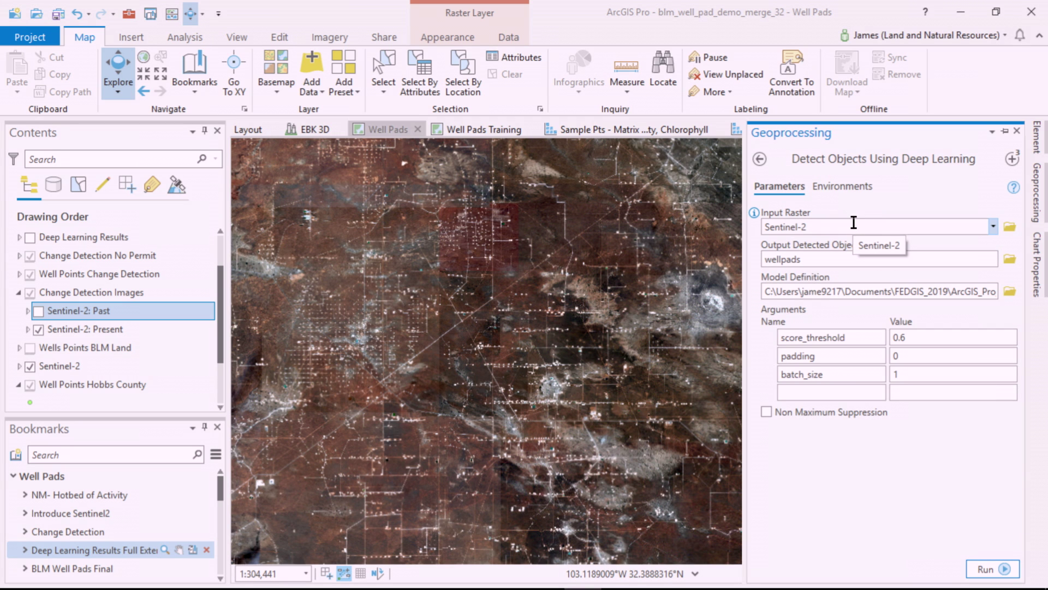
pyautogui.click(1010, 291)
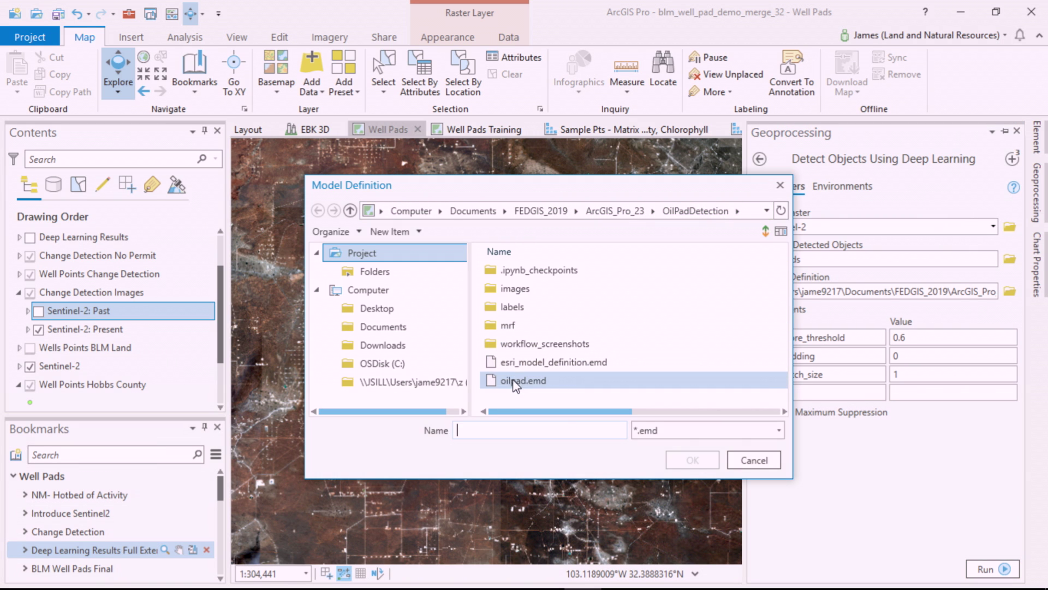
pyautogui.click(516, 380)
pyautogui.click(691, 460)
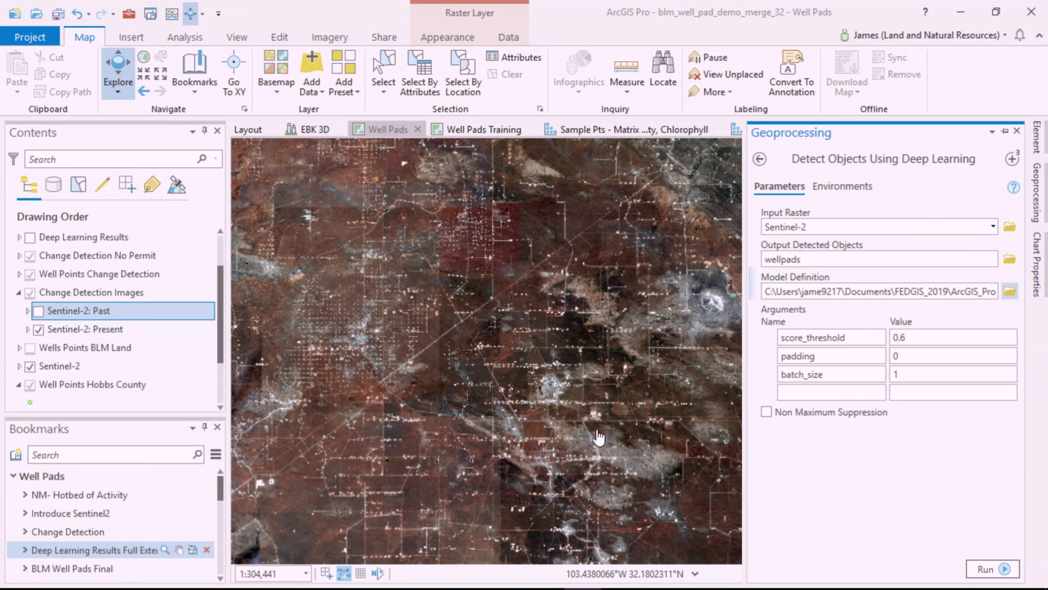
pyautogui.click(141, 145)
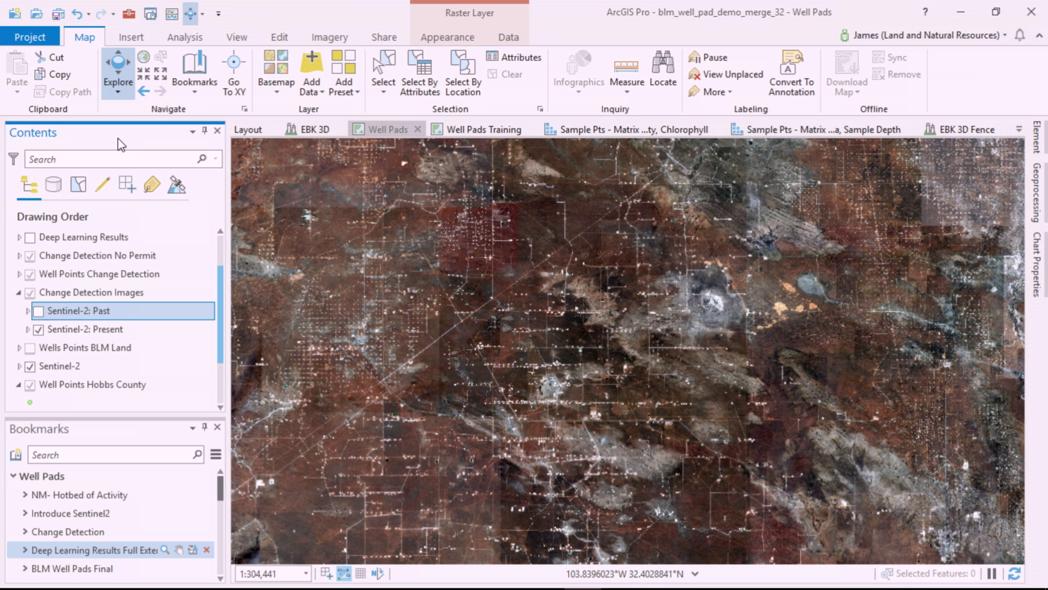
# Turn on Deep Learning Results and BLM Well Pads with No Permits, then go to the BLM Well Pads Final bookmark
pyautogui.scroll(2, 32, 284)
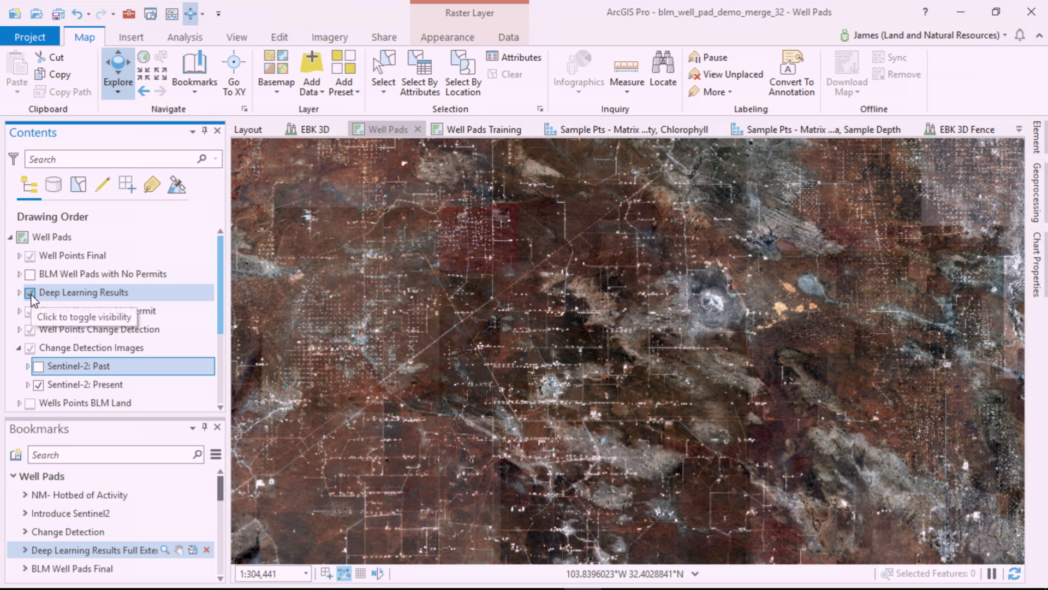
pyautogui.click(30, 292)
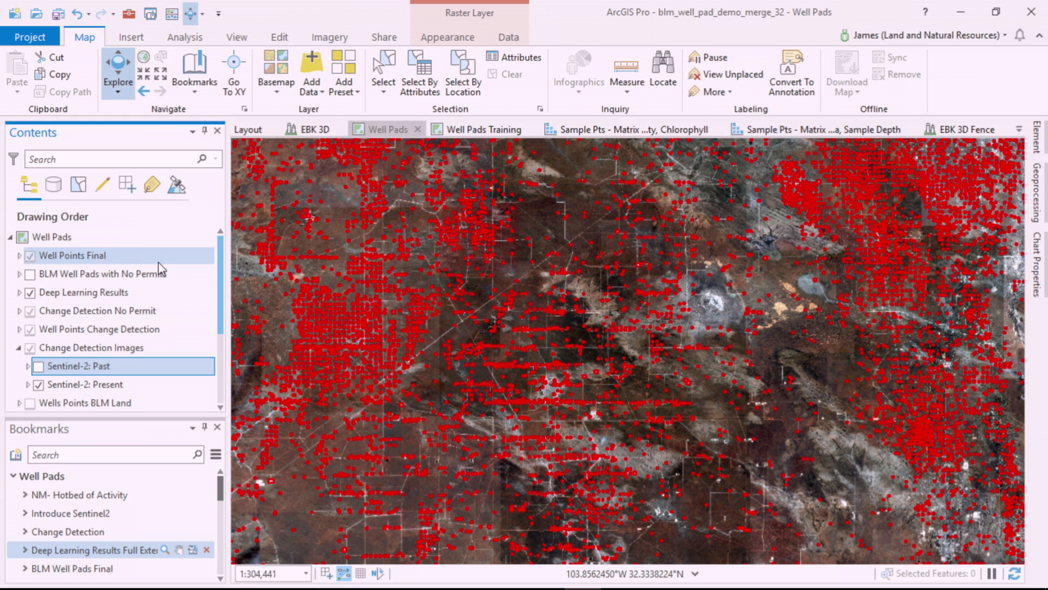
pyautogui.click(30, 274)
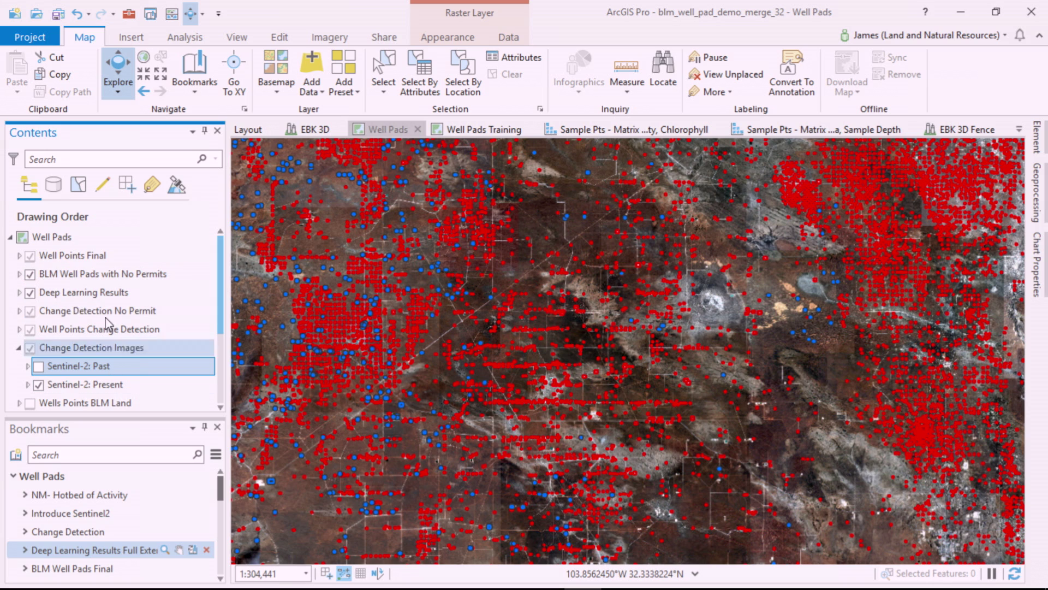
pyautogui.click(71, 568)
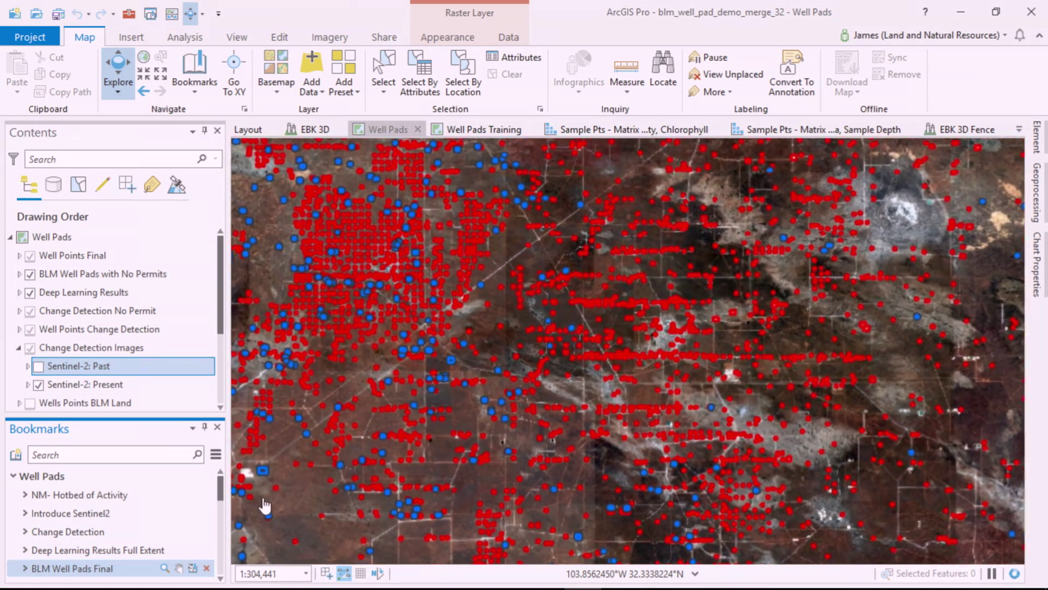